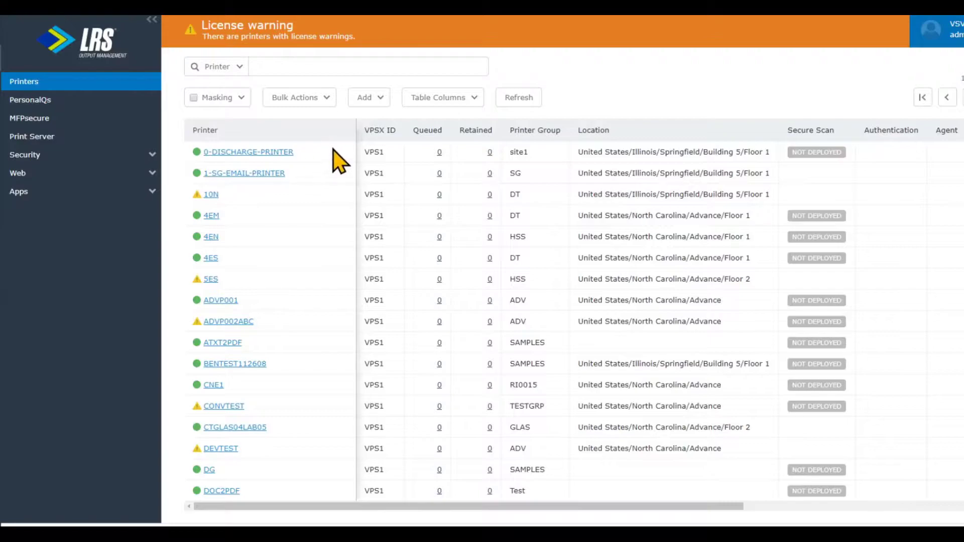
# Open the configuration of 0-DISCHARGE-PRINTER and examine the available choices for its Windows and Linux/Mac drivers.
pyautogui.moveTo(397, 228)
pyautogui.click(431, 233)
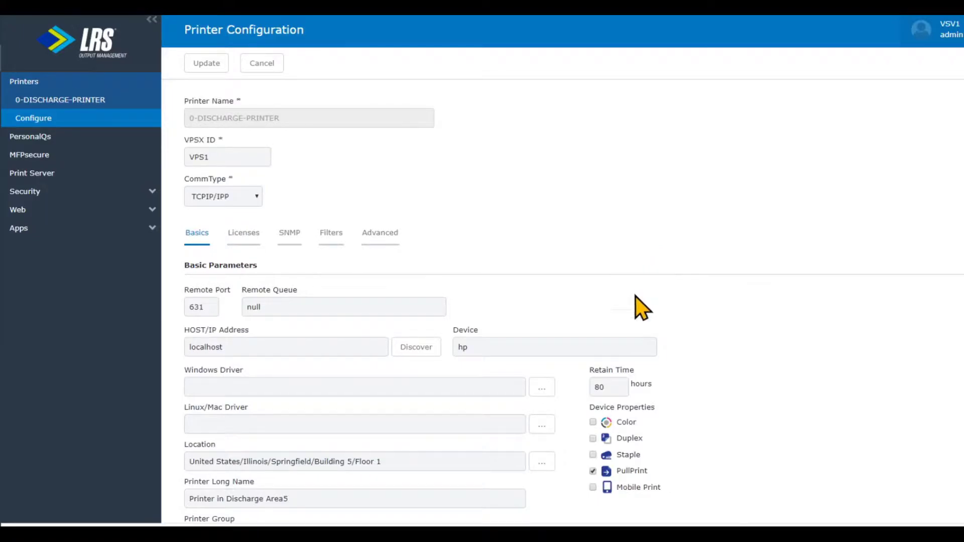
pyautogui.click(282, 390)
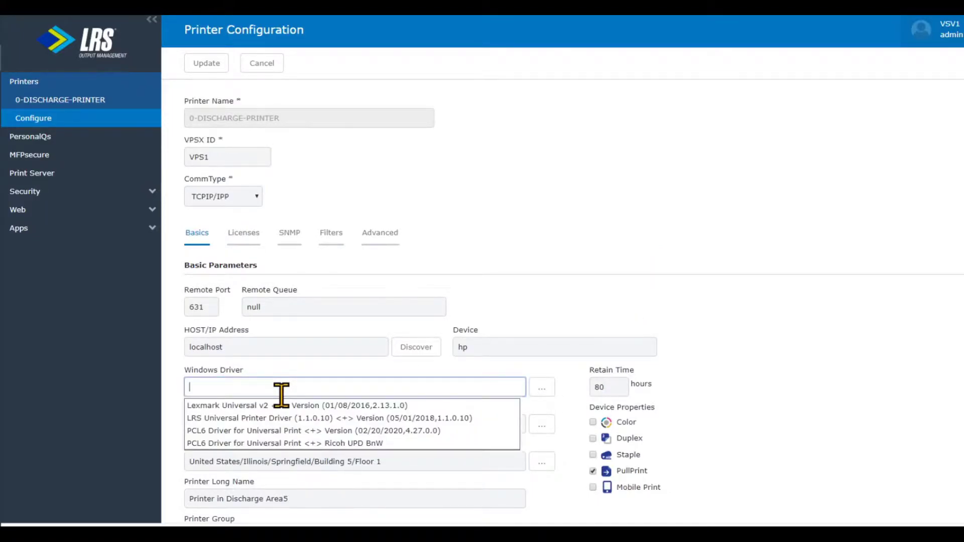
pyautogui.click(600, 325)
pyautogui.click(270, 431)
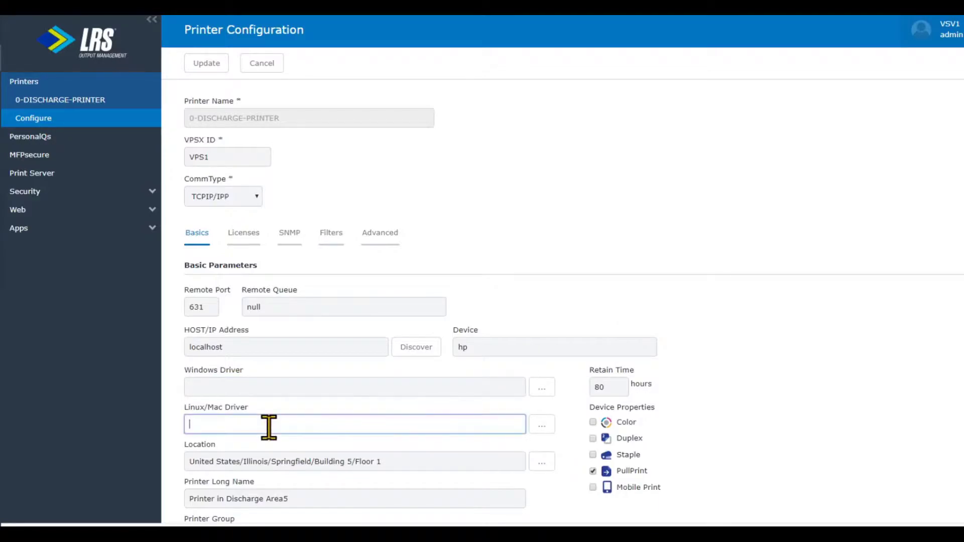
pyautogui.click(307, 383)
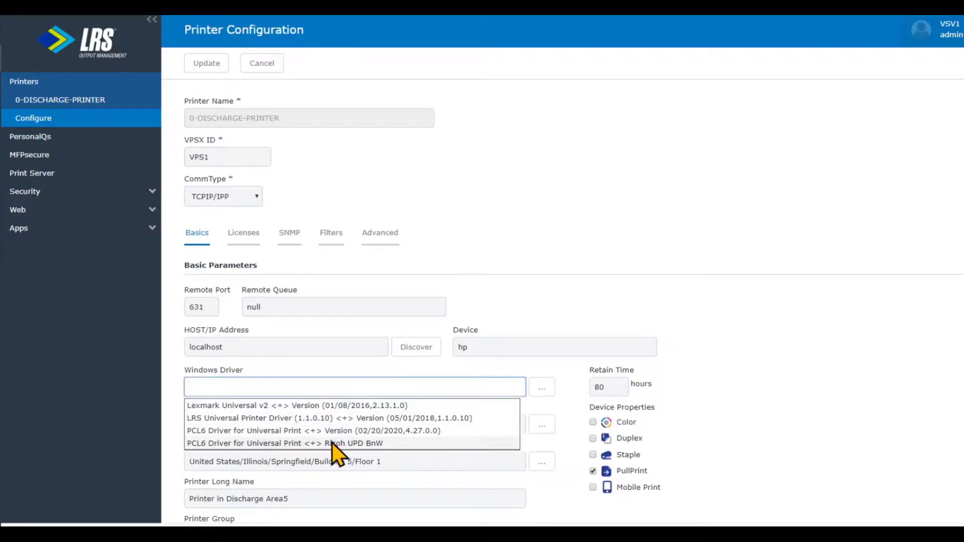
pyautogui.click(351, 423)
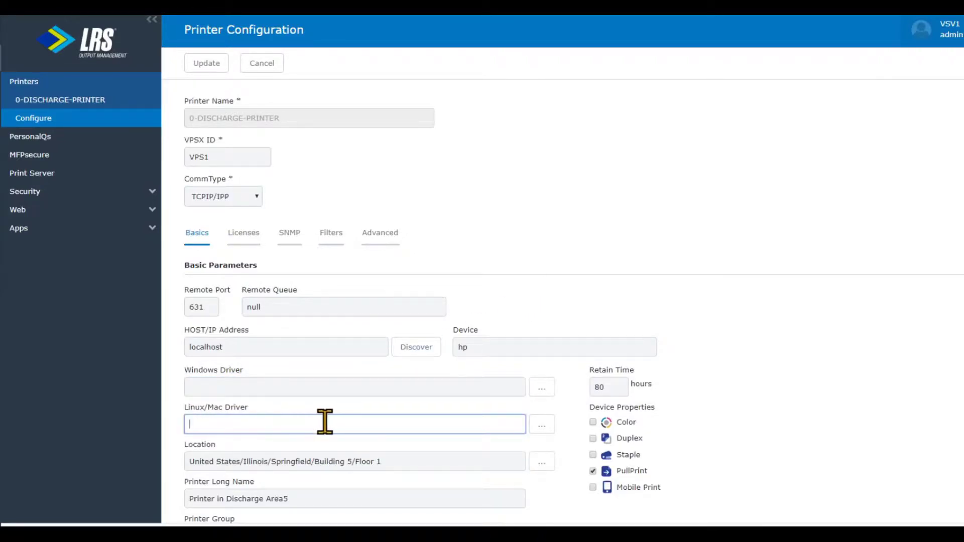
# Choose hp color laserjet.ppd from the PPD selection list as the printer's Linux/Mac driver.
pyautogui.click(532, 429)
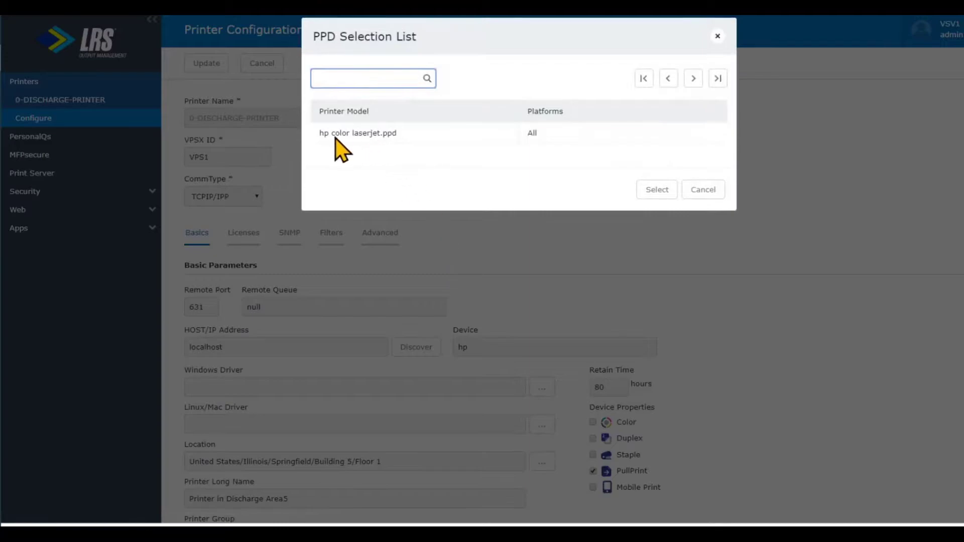
pyautogui.click(318, 138)
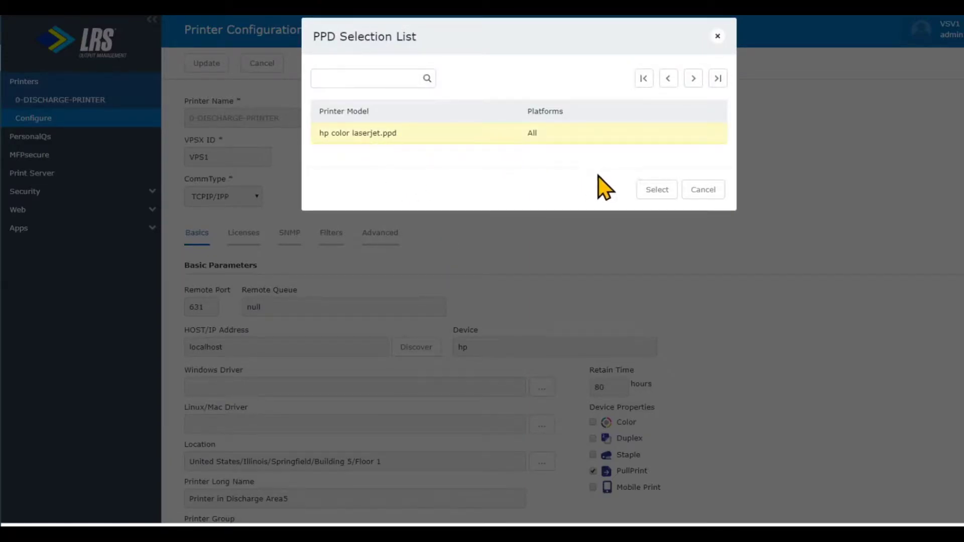
pyautogui.click(651, 189)
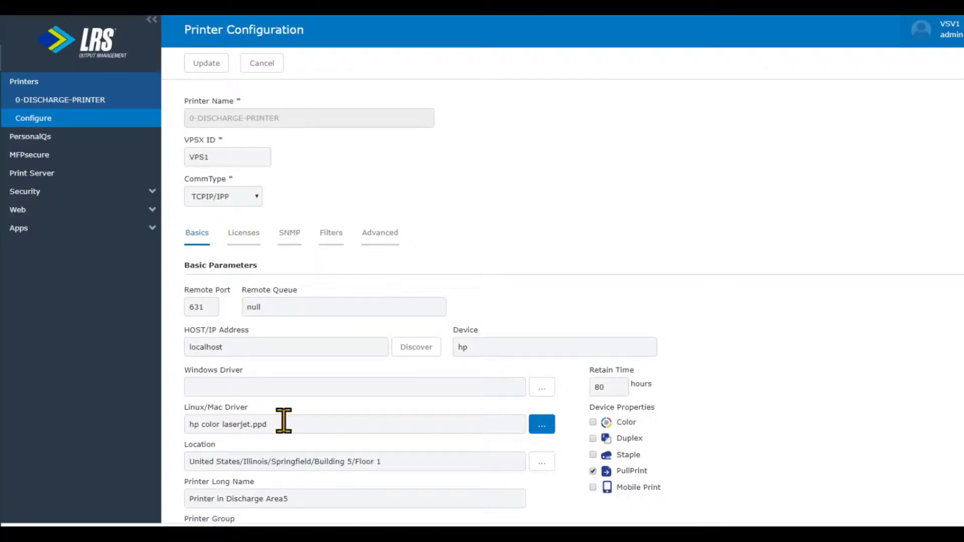
pyautogui.moveTo(285, 424); pyautogui.dragTo(186, 426)
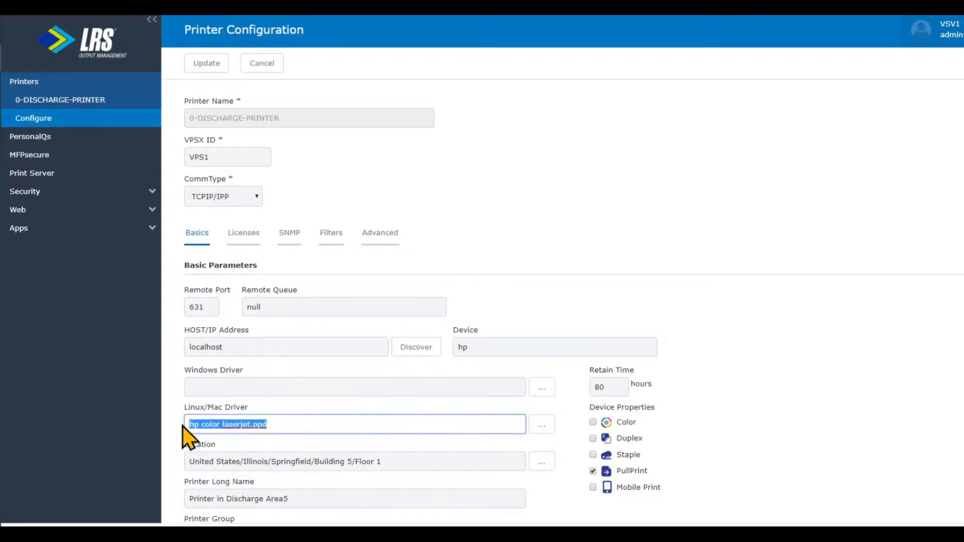
pyautogui.click(296, 426)
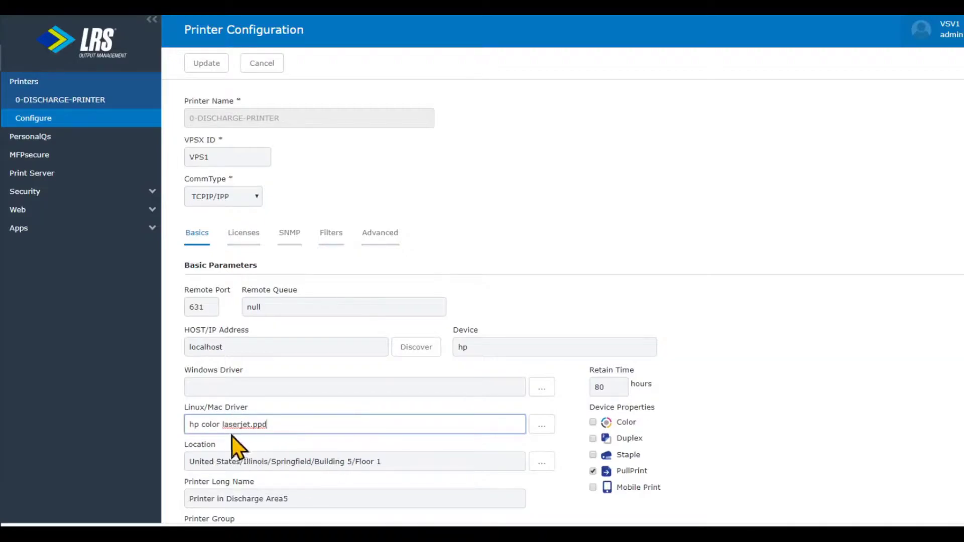
pyautogui.moveTo(190, 424); pyautogui.dragTo(282, 424)
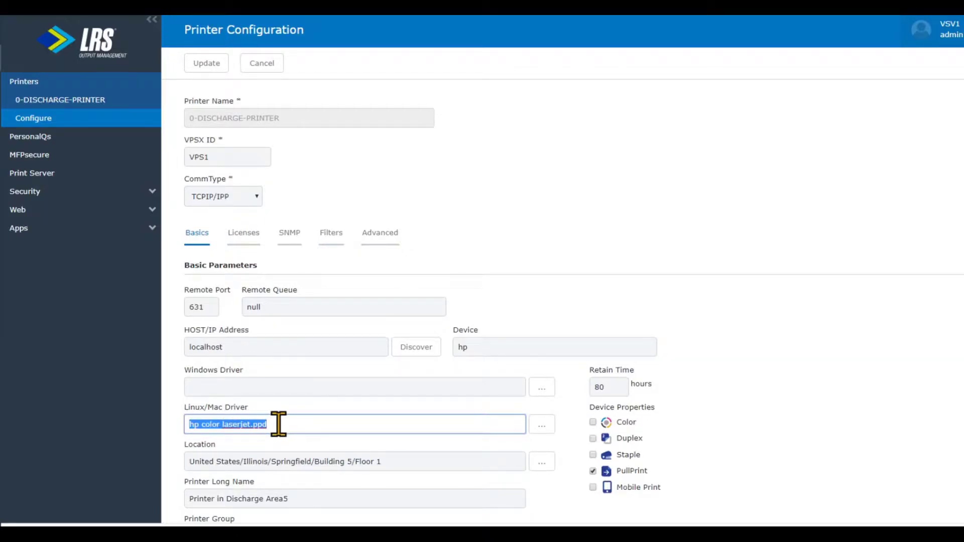
pyautogui.click(310, 425)
pyautogui.moveTo(228, 424); pyautogui.dragTo(173, 433)
pyautogui.click(393, 383)
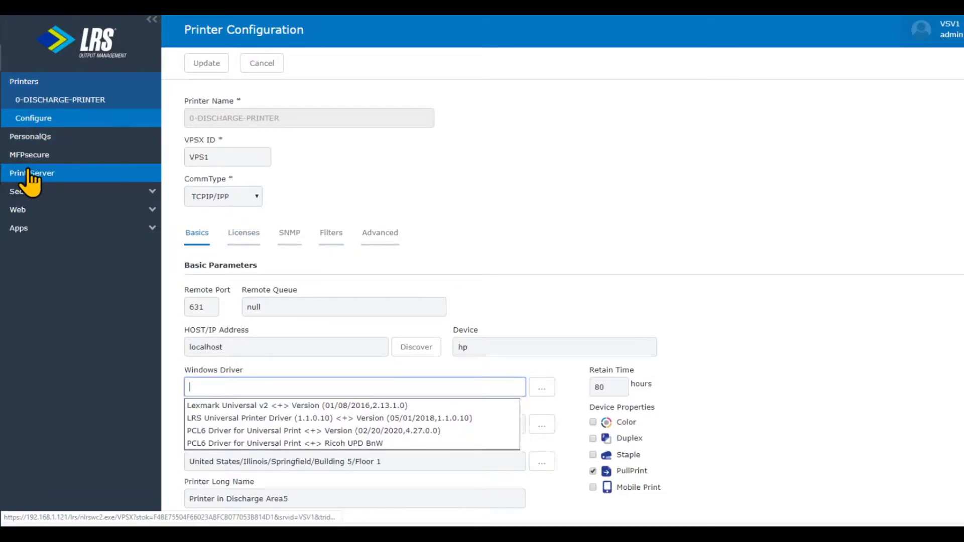
# Open the print server's Windows drivers list and launch the Printer Driver Upload Wizard through Print Helper, allowing it to make device changes.
pyautogui.click(45, 176)
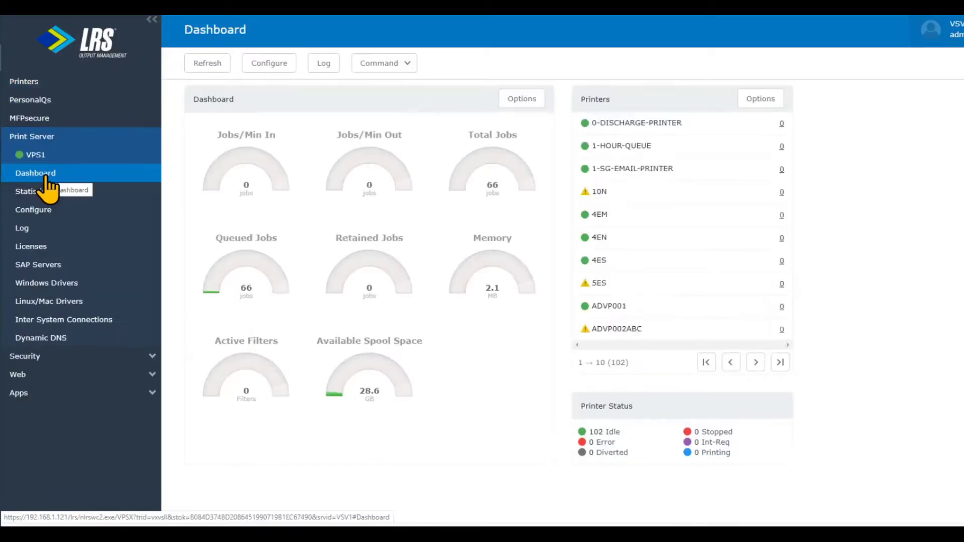
pyautogui.click(72, 284)
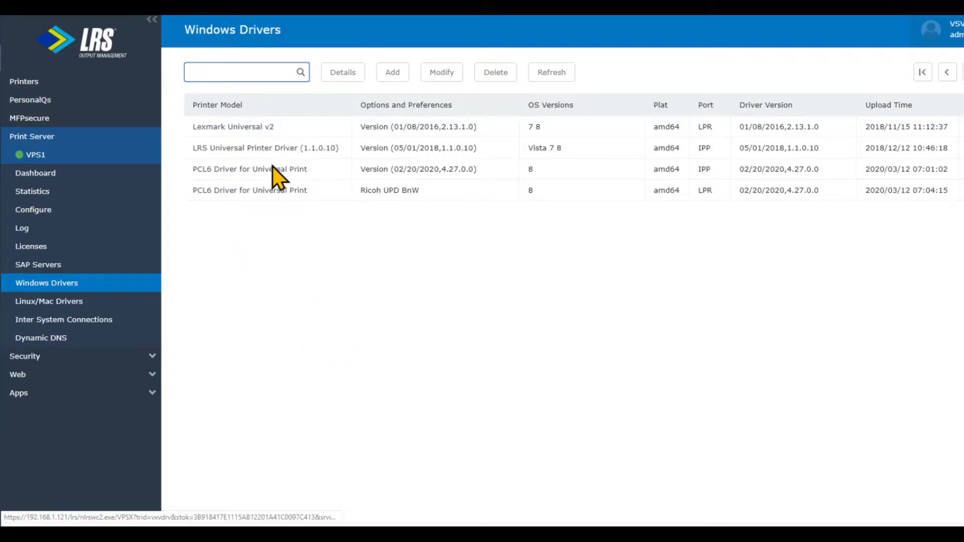
pyautogui.click(392, 74)
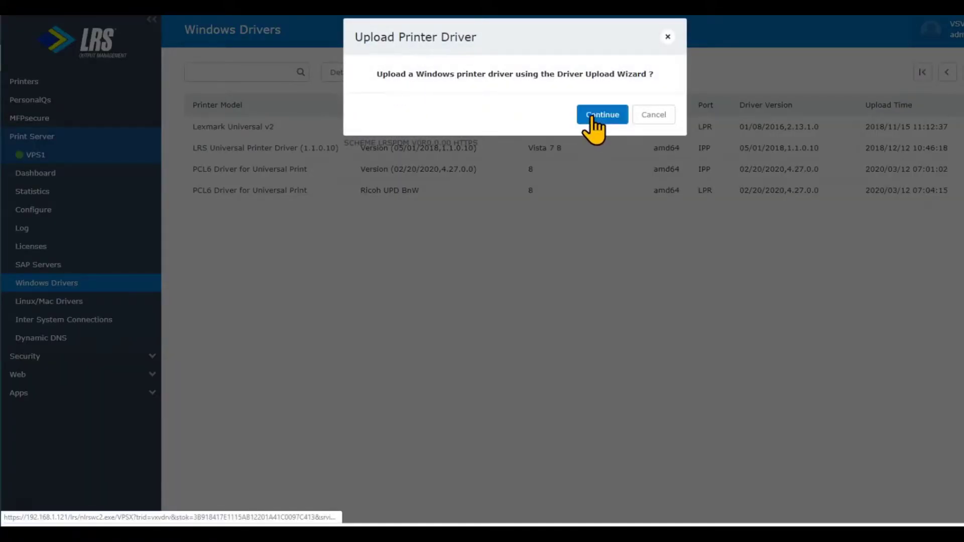
pyautogui.click(591, 117)
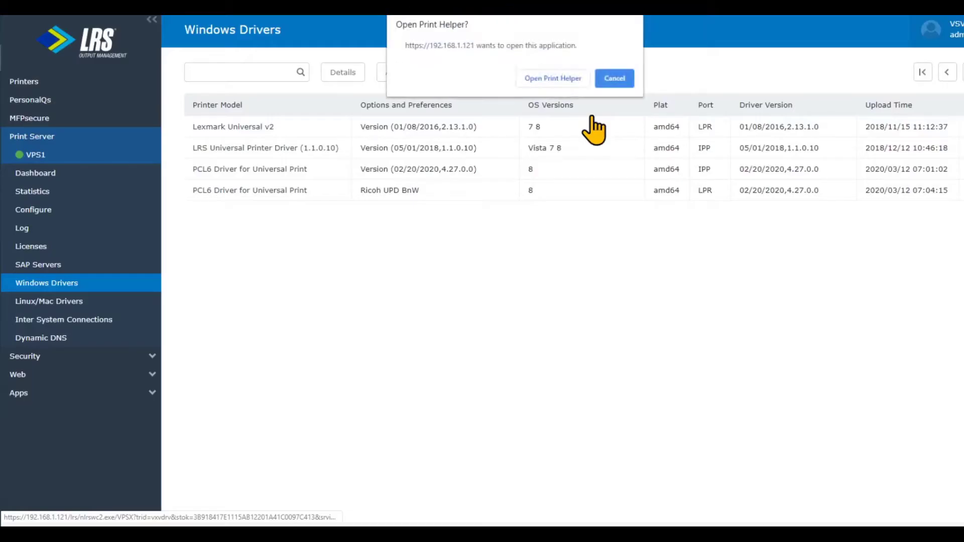
pyautogui.click(540, 79)
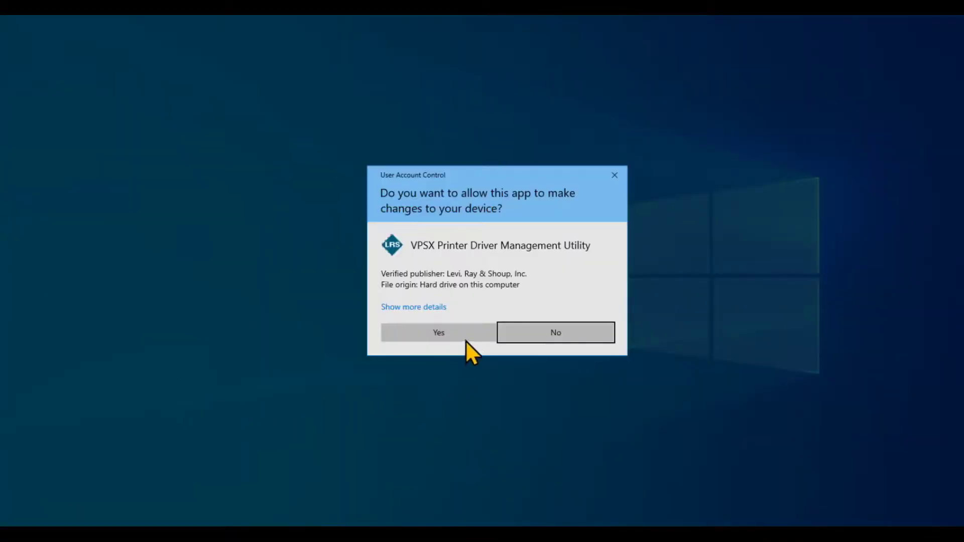
pyautogui.click(467, 340)
pyautogui.moveTo(236, 54); pyautogui.dragTo(538, 170)
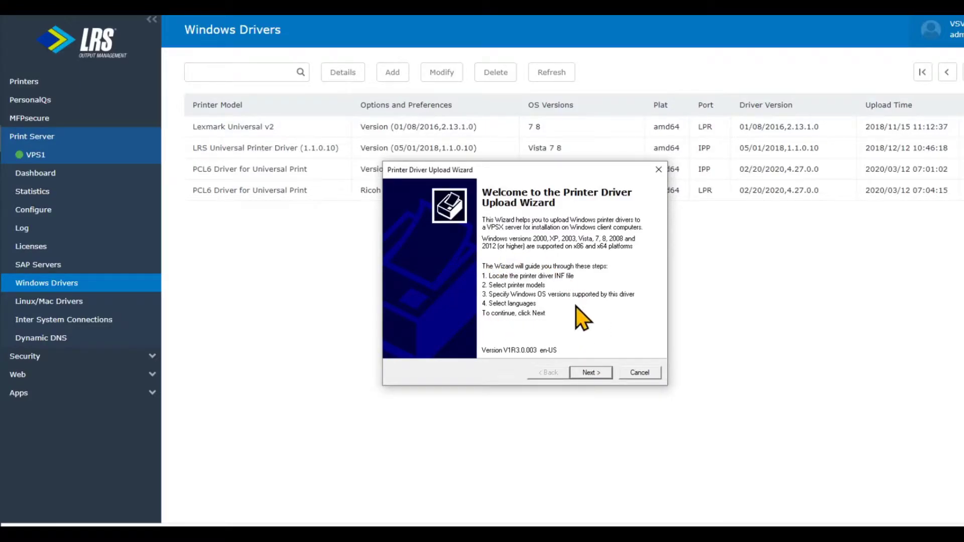
# Specify oemsetup.inf from C:\tmp\ricoh upd\disk1 as the printer driver's INF file.
pyautogui.click(583, 374)
pyautogui.click(561, 282)
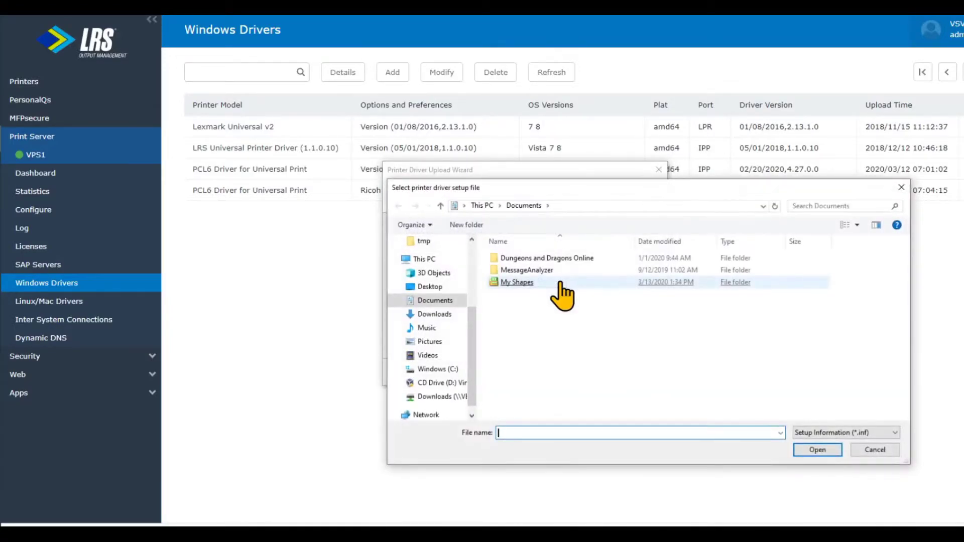
pyautogui.click(423, 371)
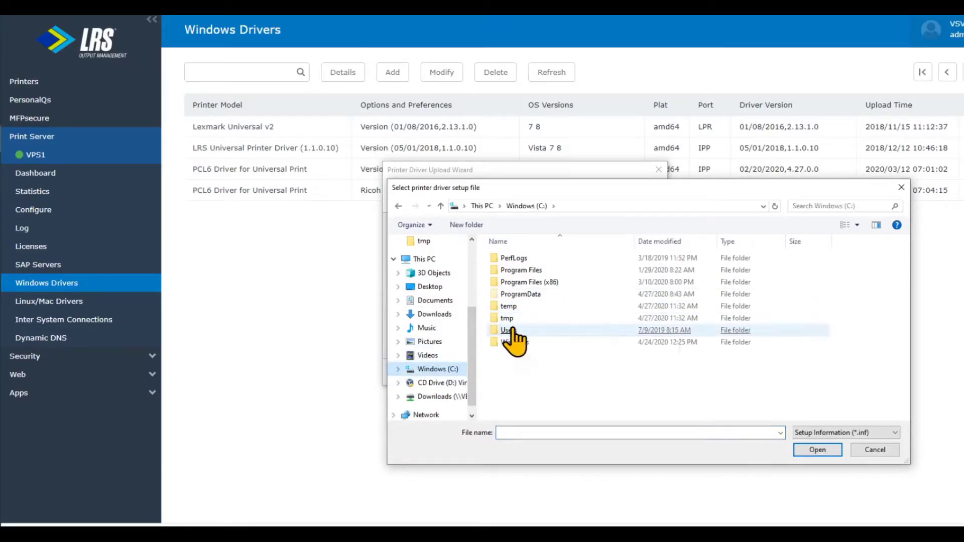
pyautogui.doubleClick(511, 318)
pyautogui.doubleClick(534, 260)
pyautogui.doubleClick(536, 261)
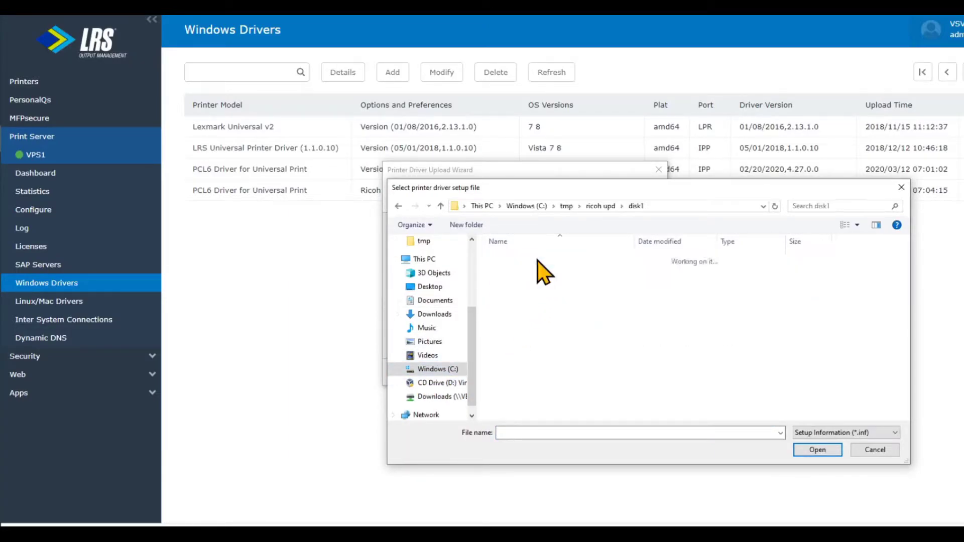
pyautogui.click(528, 262)
pyautogui.doubleClick(528, 262)
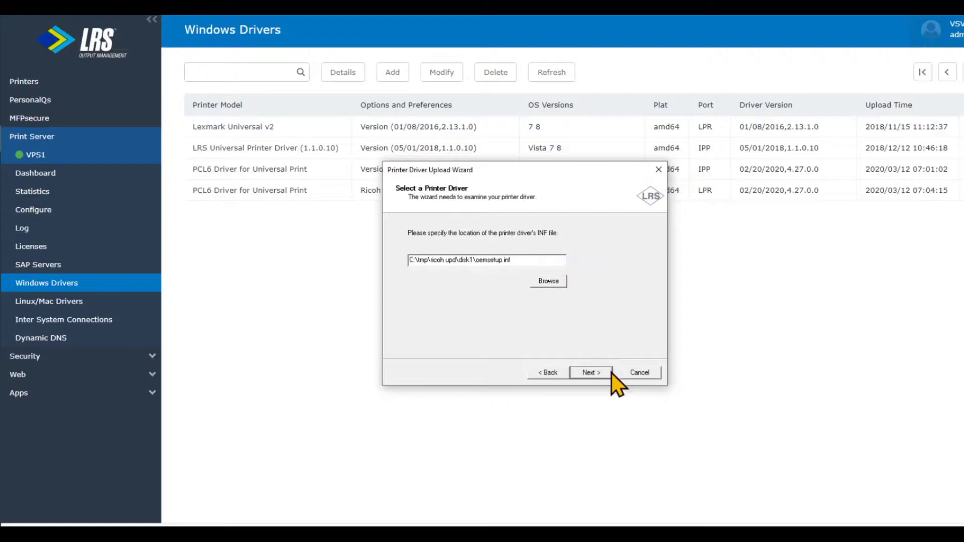
pyautogui.click(593, 375)
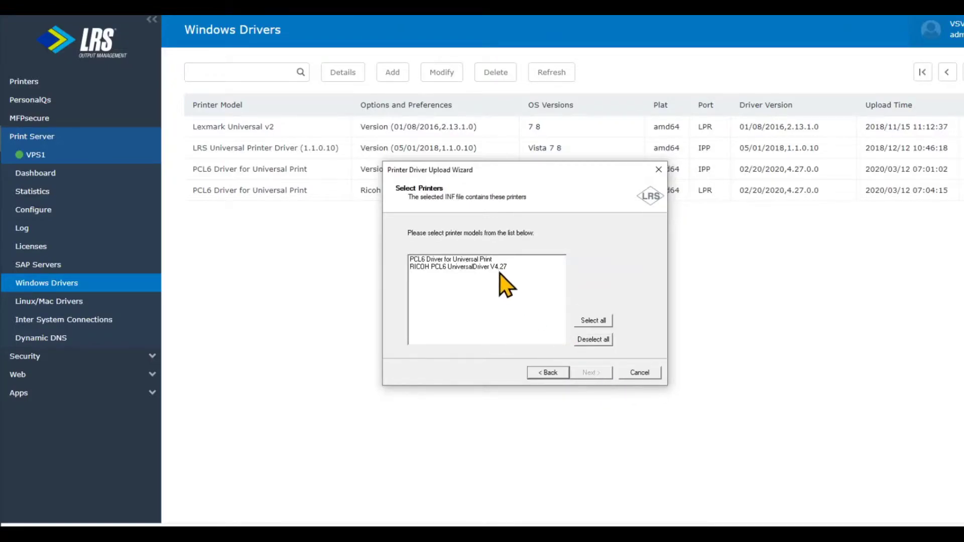
# Select the PCL6 Driver for Universal Print model and agree to replace the existing driver package on the server.
pyautogui.click(492, 261)
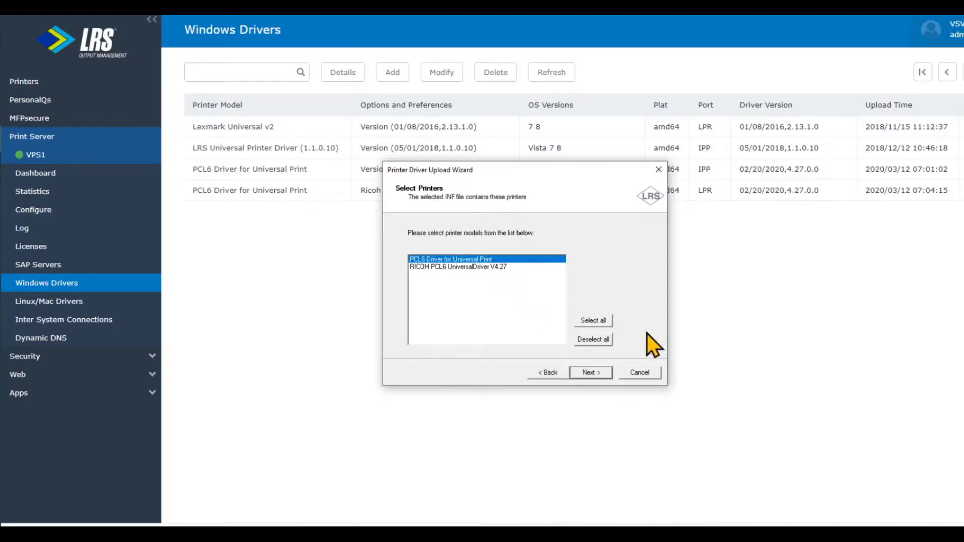
pyautogui.click(598, 373)
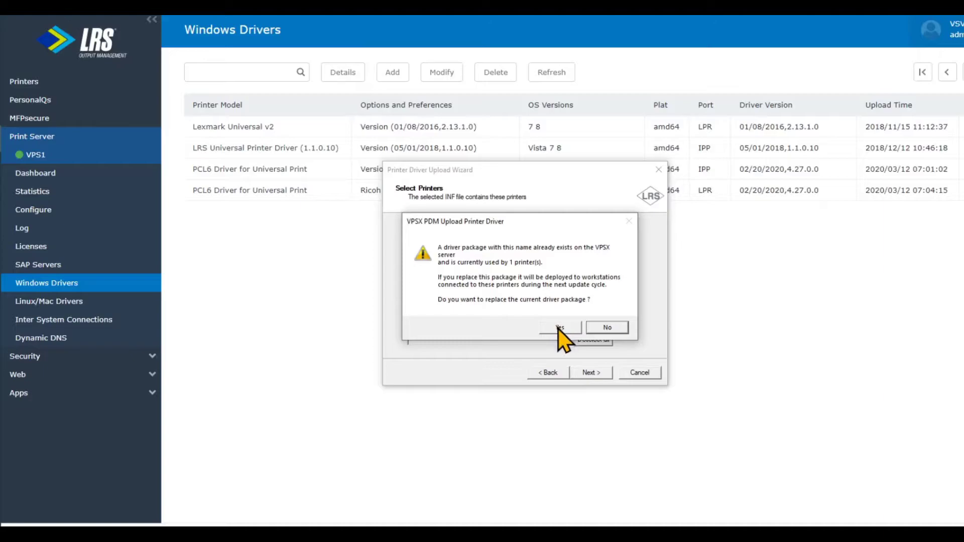
pyautogui.click(559, 327)
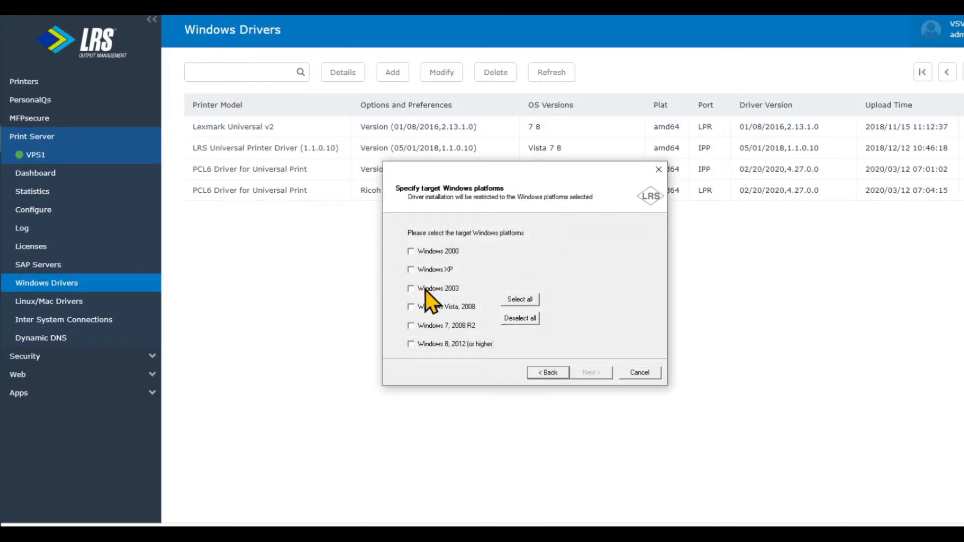
# Restrict the driver package to Windows 8, 2012 (or higher) and include only the default language.
pyautogui.click(411, 344)
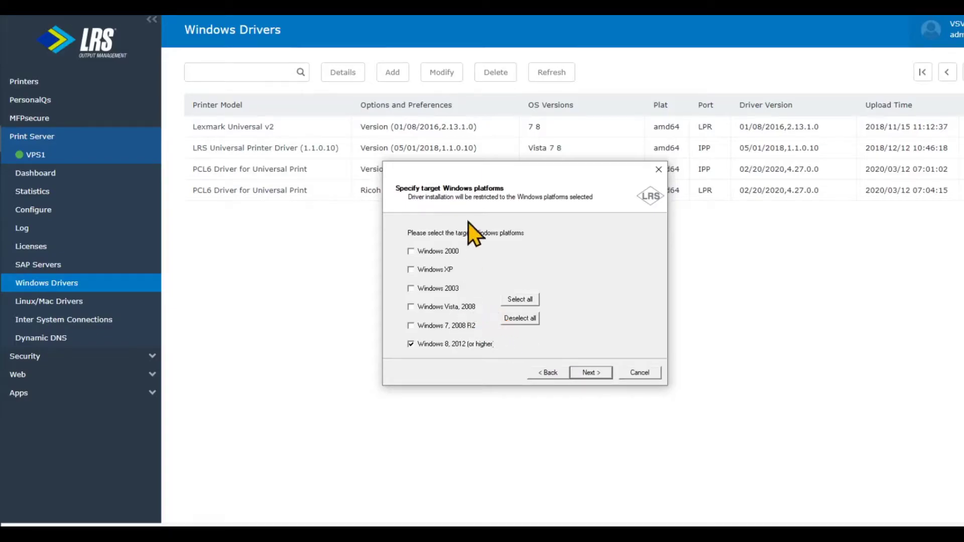
pyautogui.click(591, 376)
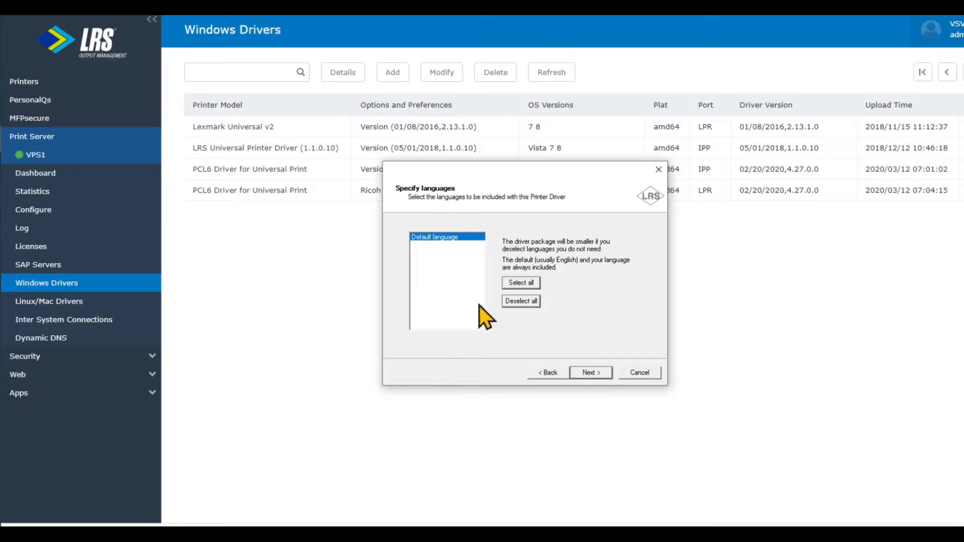
pyautogui.click(514, 301)
pyautogui.click(621, 303)
pyautogui.click(438, 238)
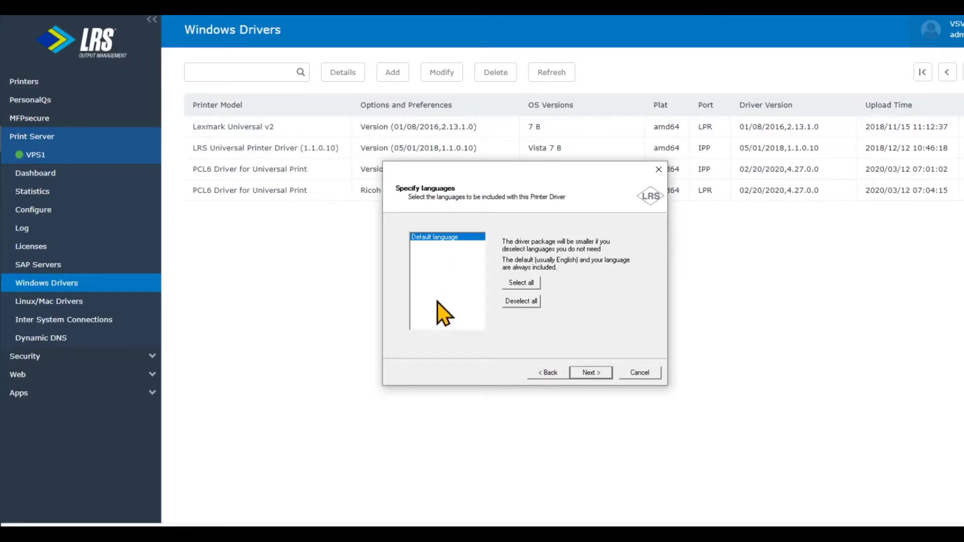
pyautogui.click(592, 372)
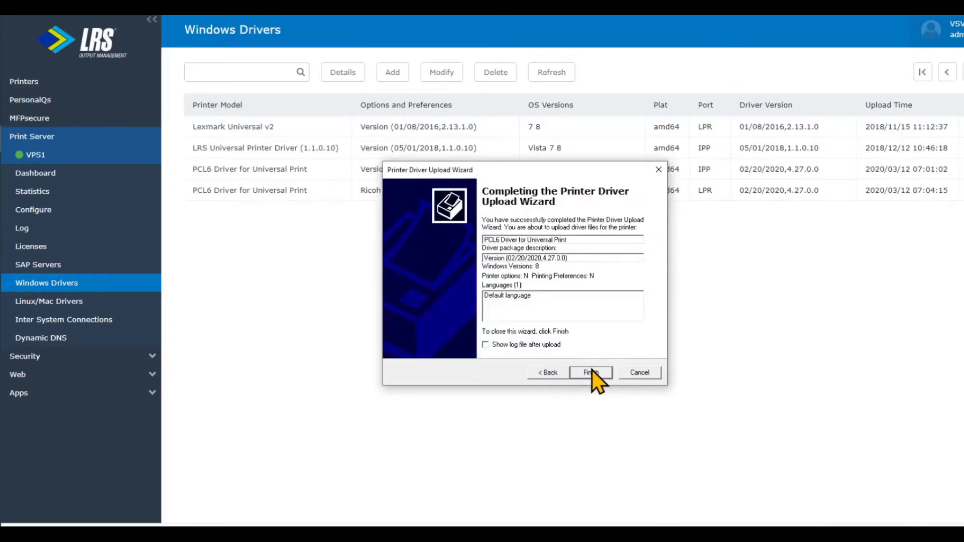
# Upload the driver package and continue into the driver modification wizard up to its features and preferences page, leaving the sample device address blank.
pyautogui.click(592, 372)
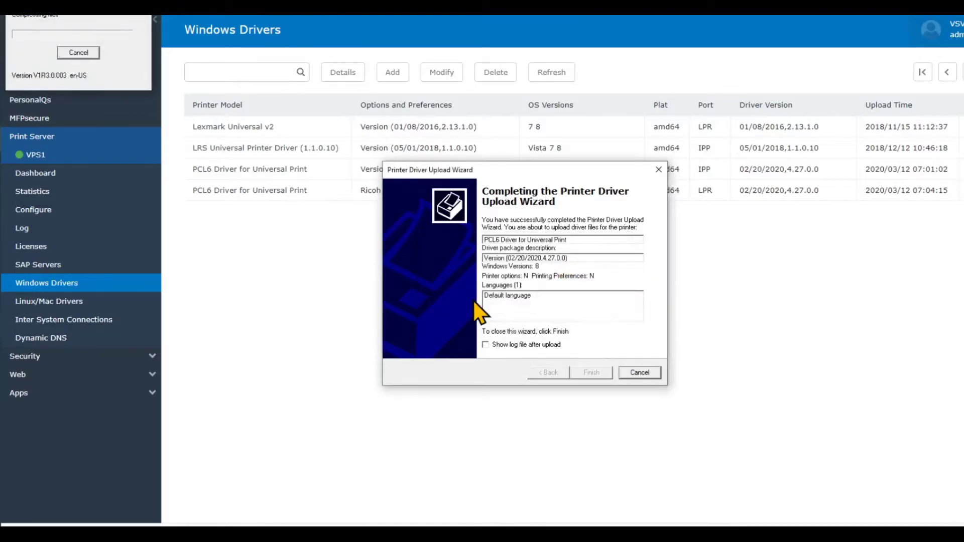
pyautogui.moveTo(70, 6); pyautogui.dragTo(327, 206)
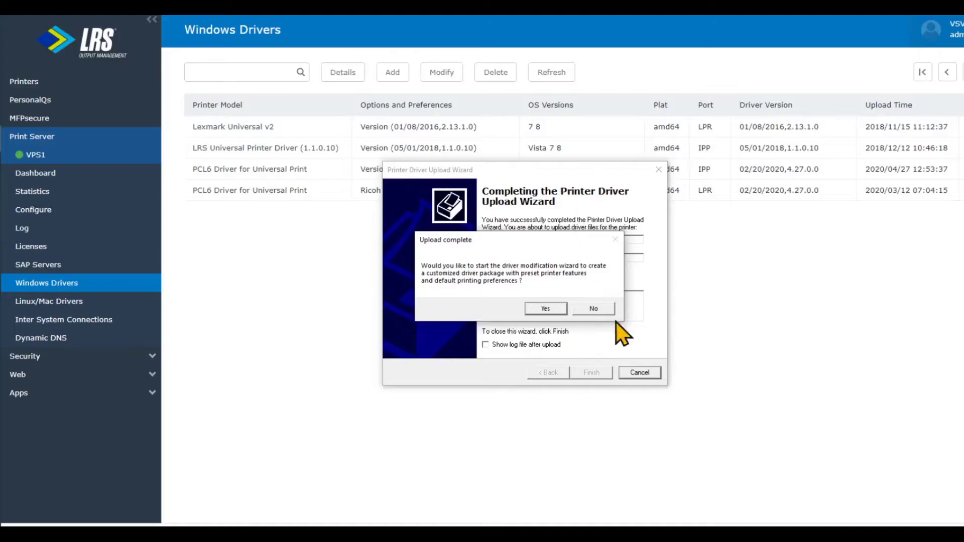
pyautogui.click(548, 309)
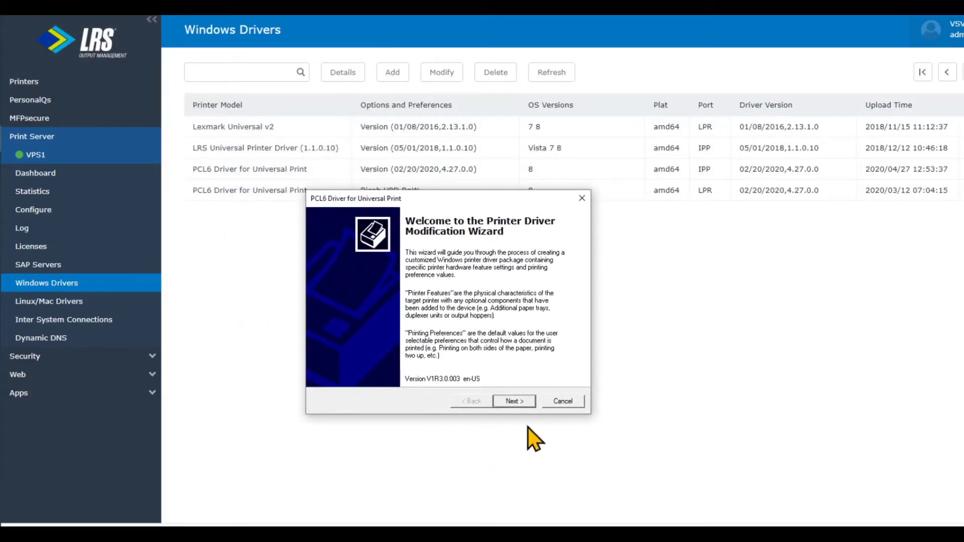
pyautogui.click(512, 401)
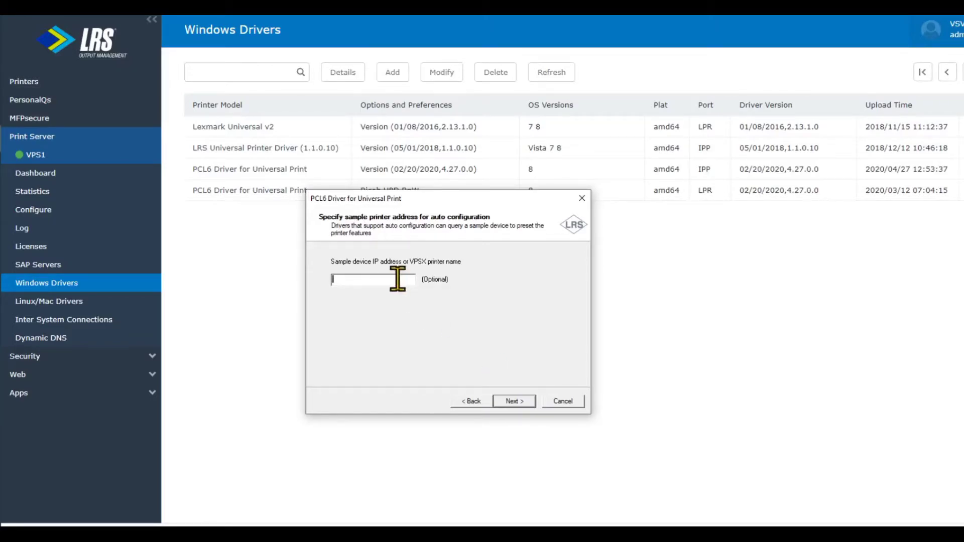
pyautogui.click(519, 401)
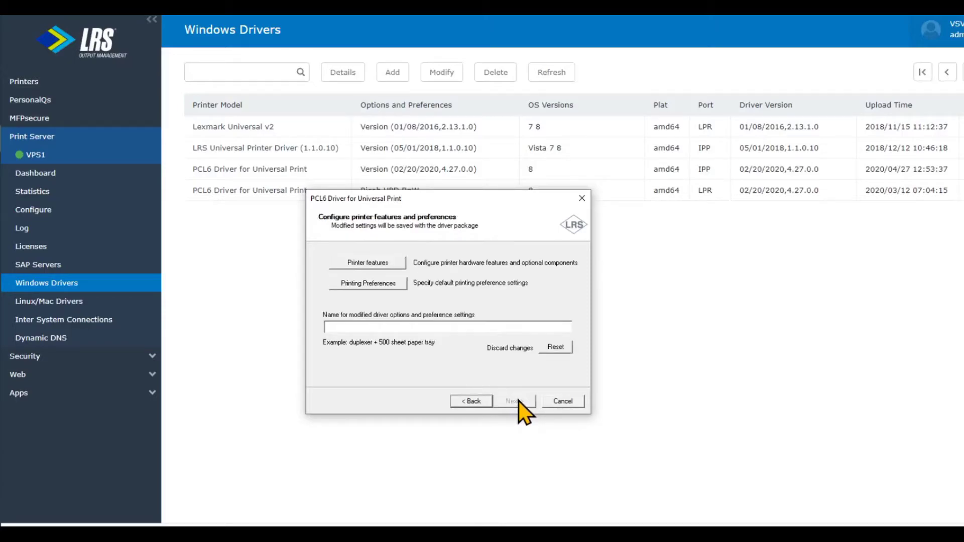
# Review the driver's printer features, including its accessories, input tray settings and advanced options, and accept them.
pyautogui.click(371, 262)
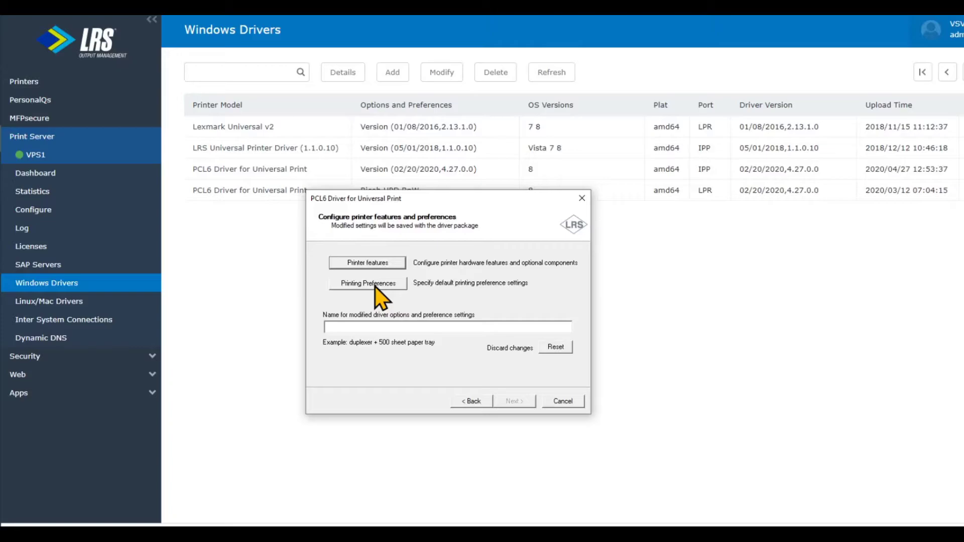
pyautogui.click(375, 263)
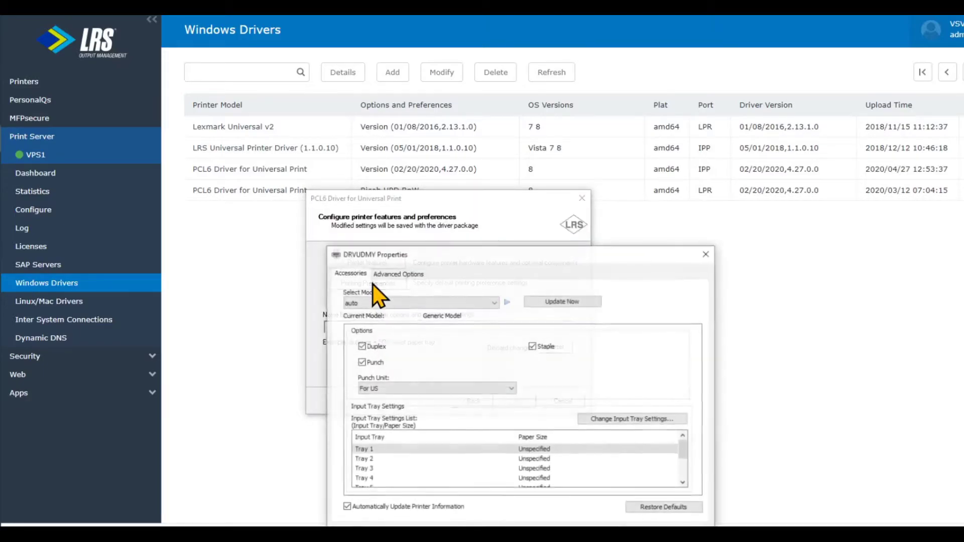
pyautogui.moveTo(464, 255); pyautogui.dragTo(528, 145)
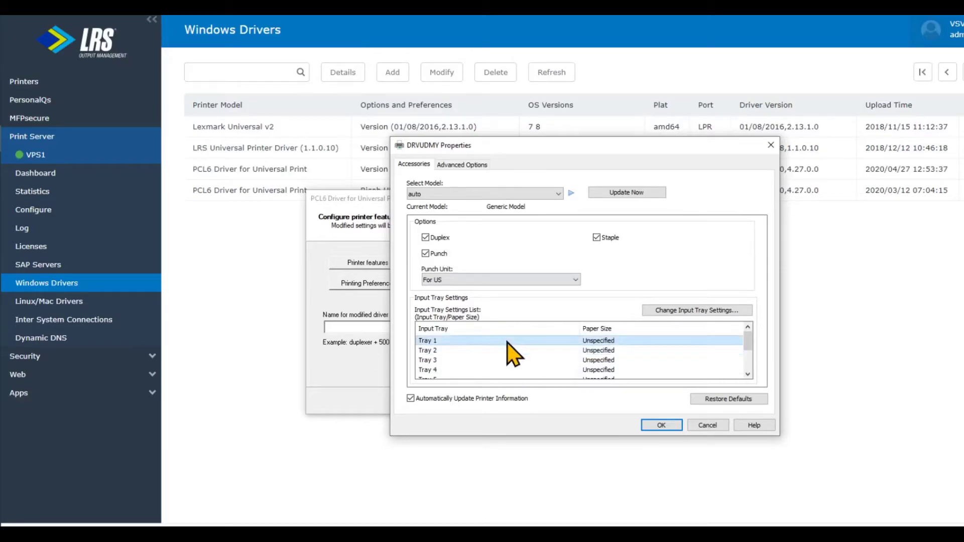
pyautogui.click(710, 314)
pyautogui.click(685, 390)
pyautogui.click(453, 165)
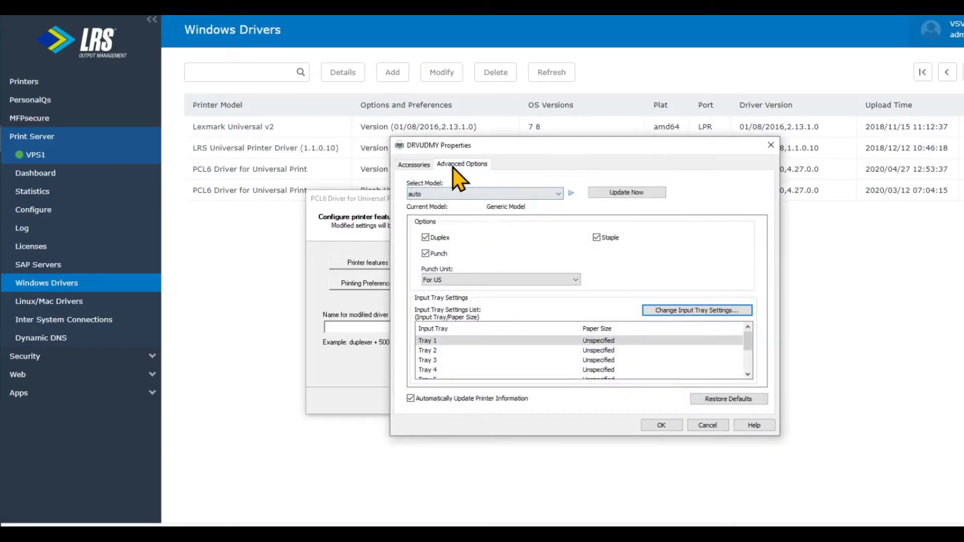
pyautogui.click(417, 164)
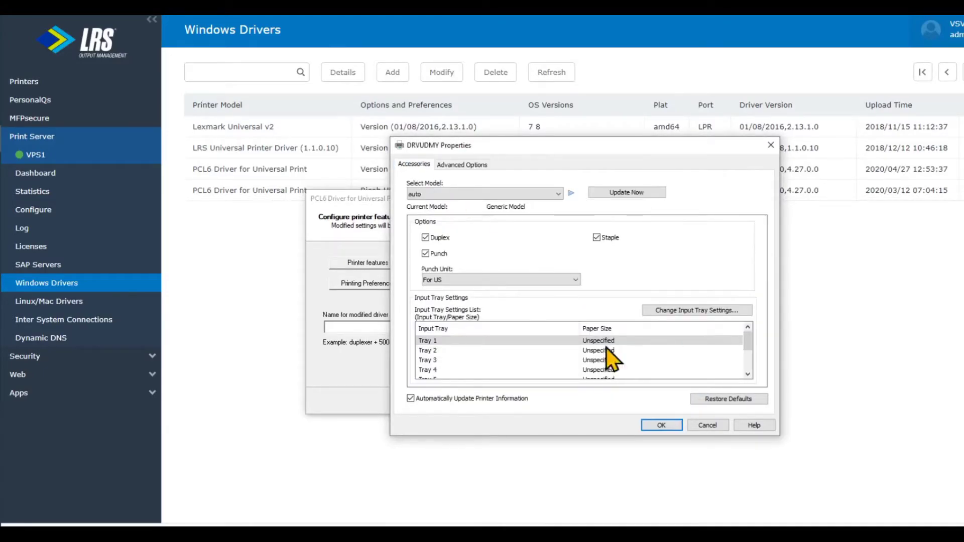
pyautogui.click(658, 424)
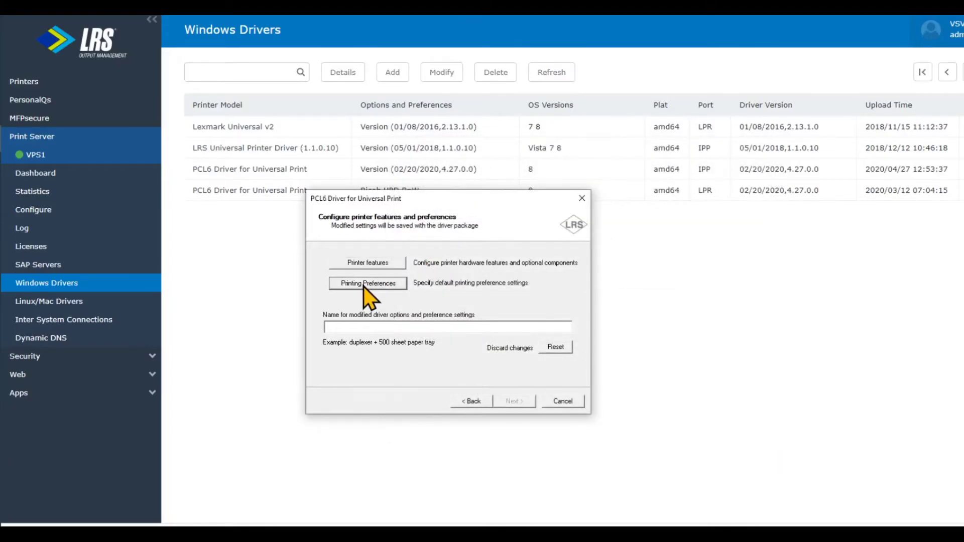
# Set the default color mode to Black and White in the driver's printing preferences and accept them.
pyautogui.click(364, 286)
pyautogui.click(519, 406)
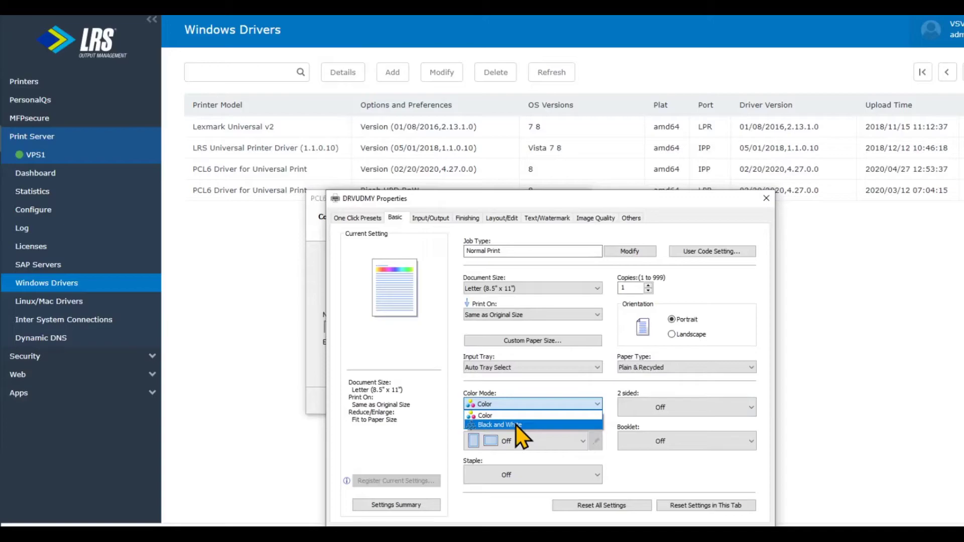
pyautogui.click(516, 424)
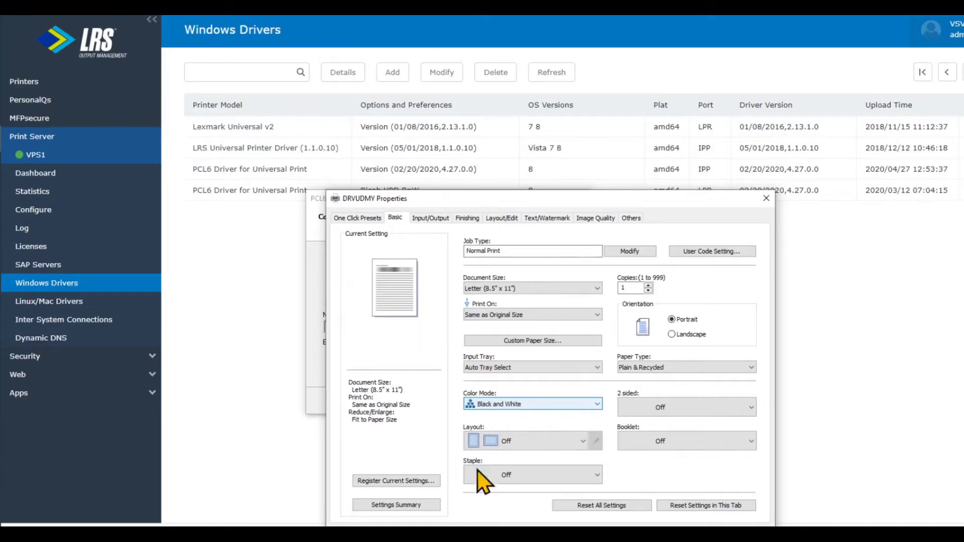
pyautogui.click(501, 443)
pyautogui.click(526, 405)
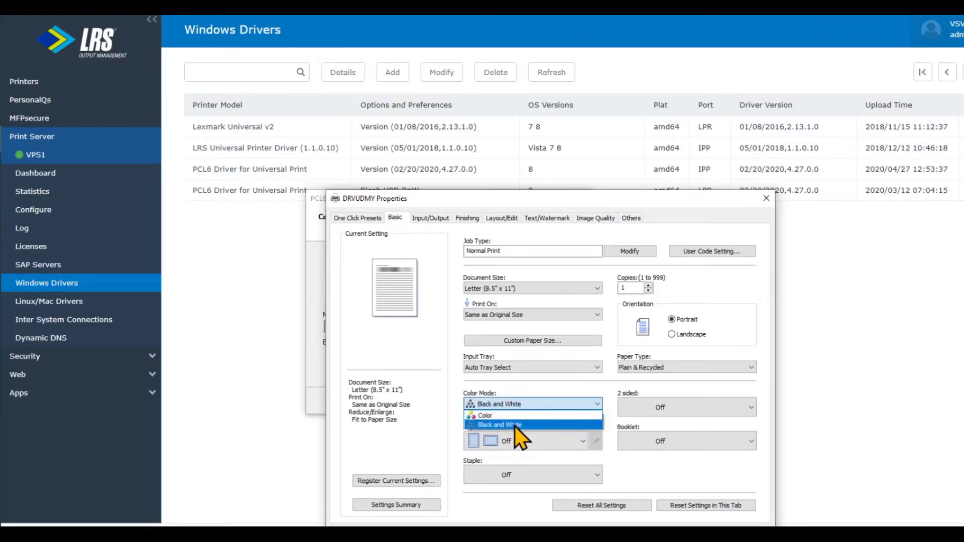
pyautogui.click(514, 426)
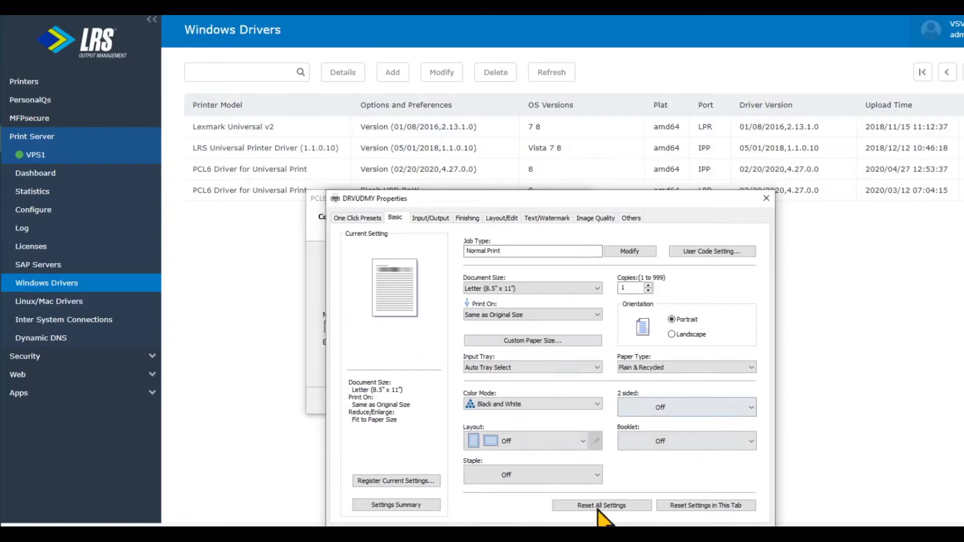
pyautogui.click(488, 405)
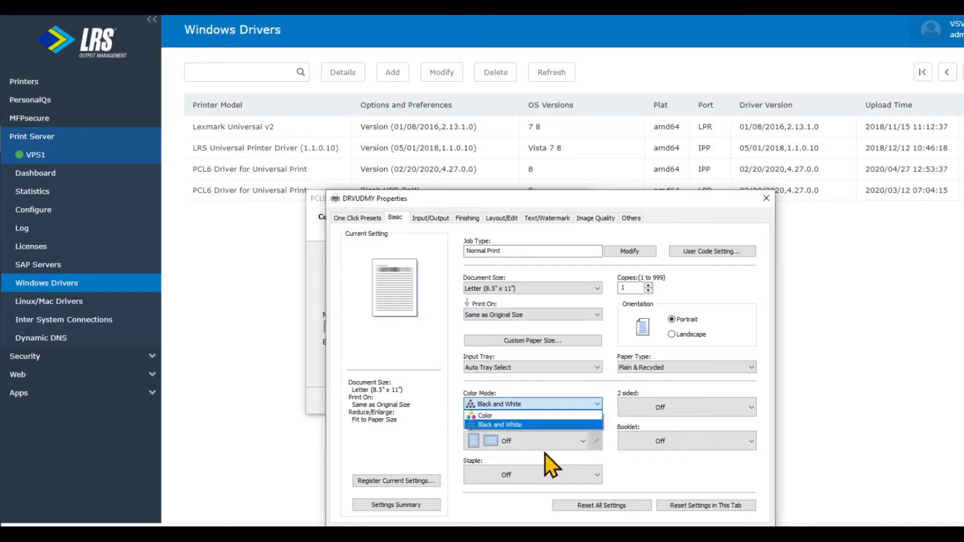
pyautogui.click(504, 406)
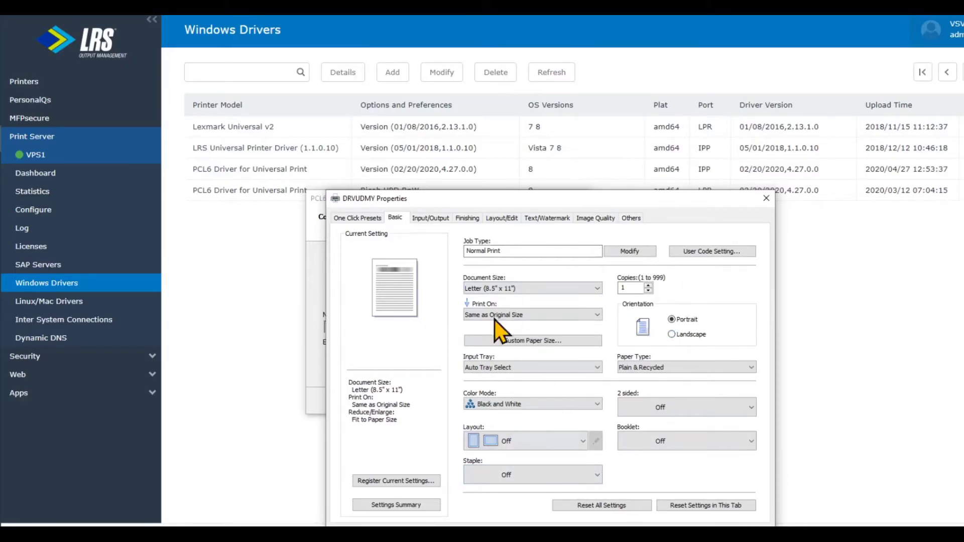
pyautogui.click(419, 218)
pyautogui.click(351, 215)
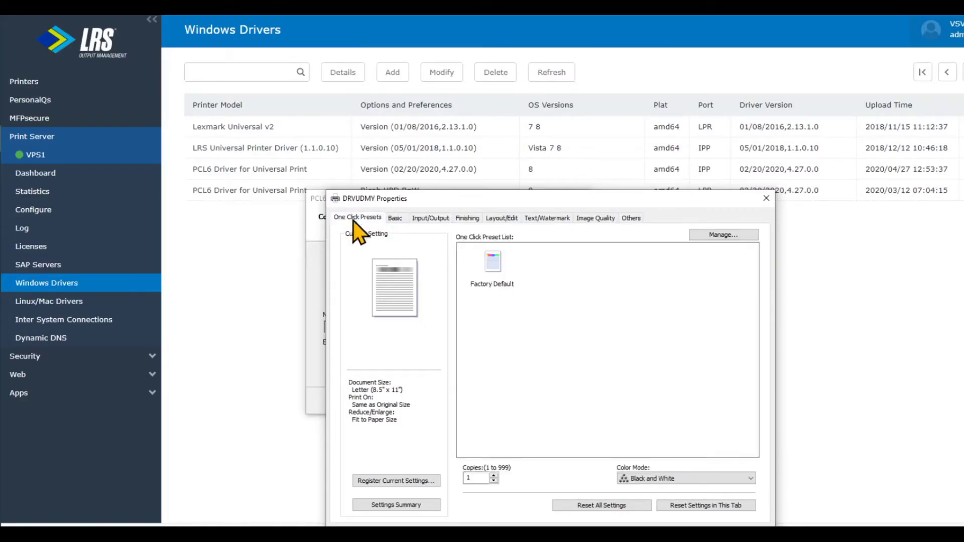
pyautogui.click(648, 534)
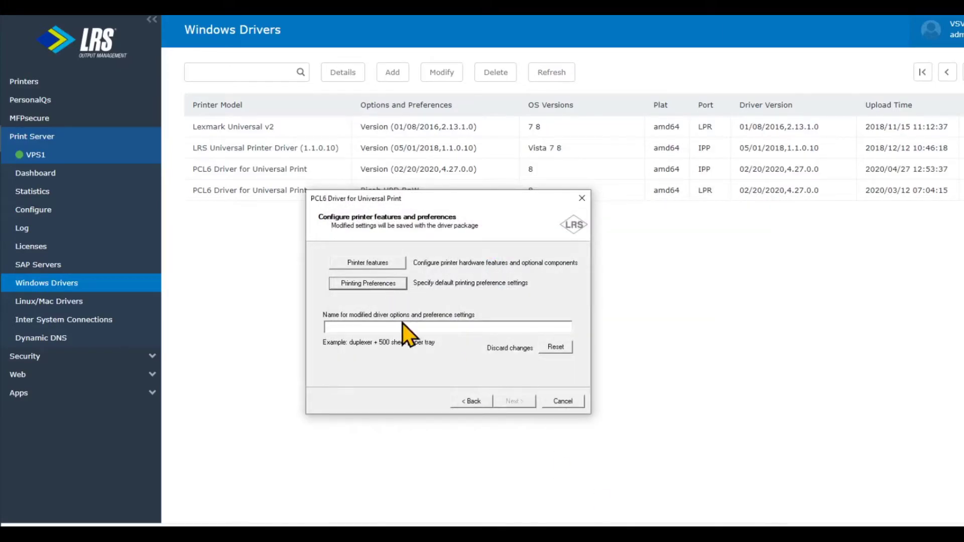
# Save the modified driver package under the name default for Windows 8, 2012 (or higher) and refresh the driver list.
pyautogui.click(400, 329)
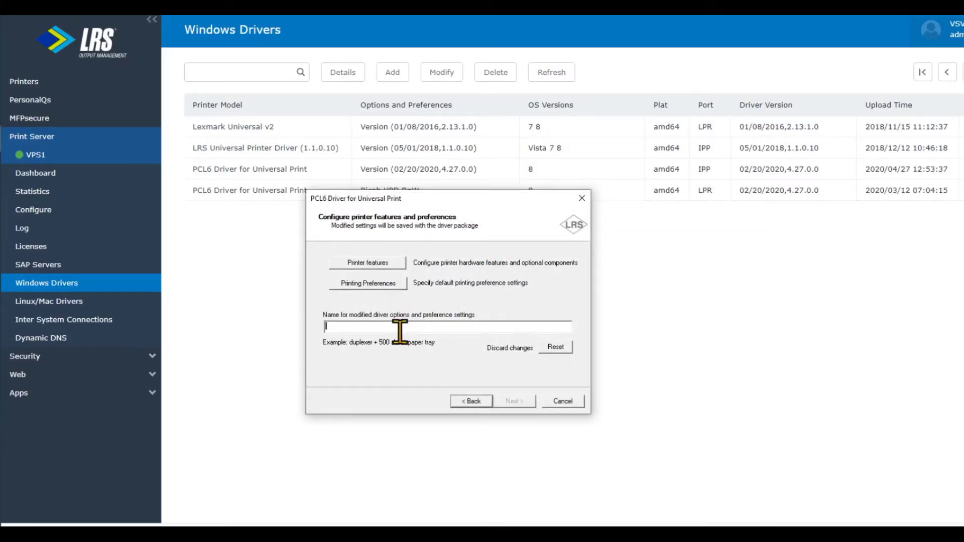
pyautogui.write('default')
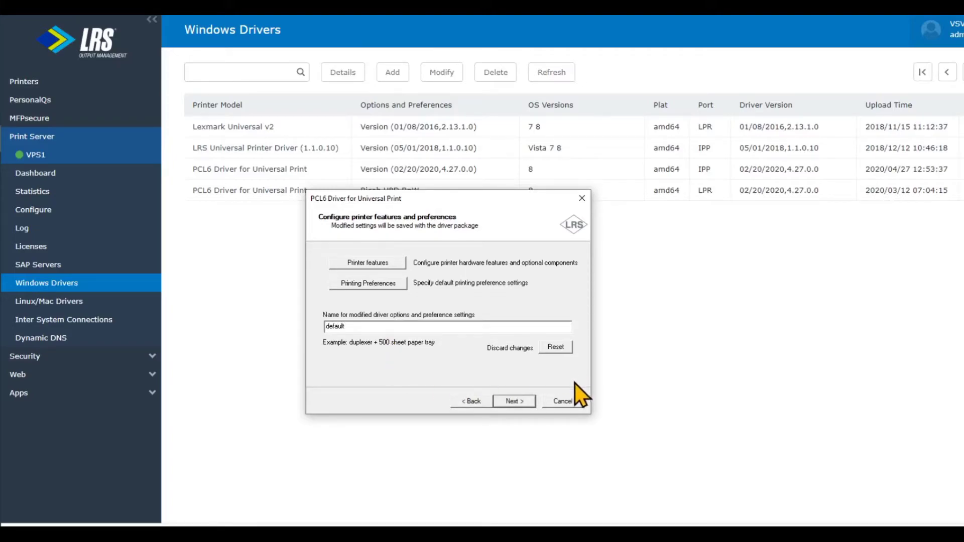
pyautogui.click(529, 402)
pyautogui.click(525, 402)
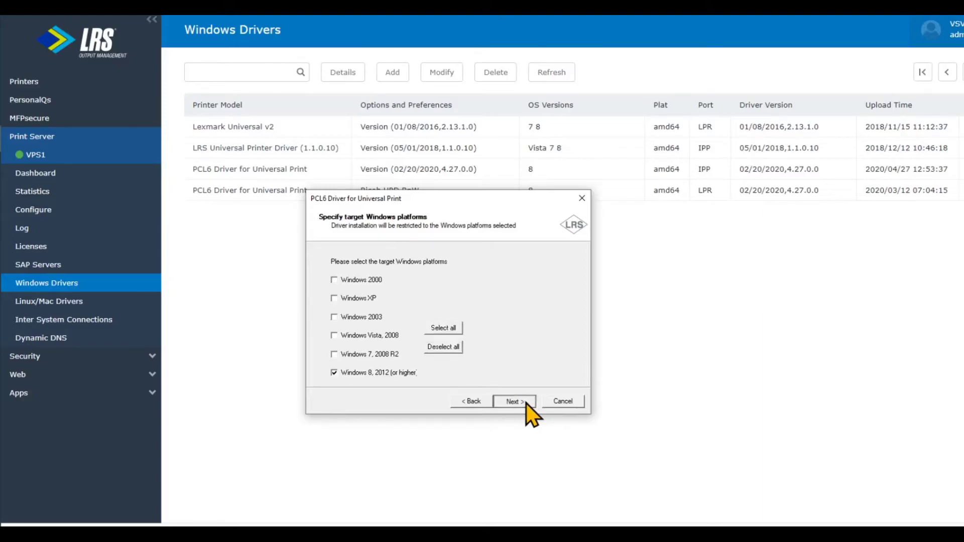
pyautogui.click(525, 402)
pyautogui.click(525, 402)
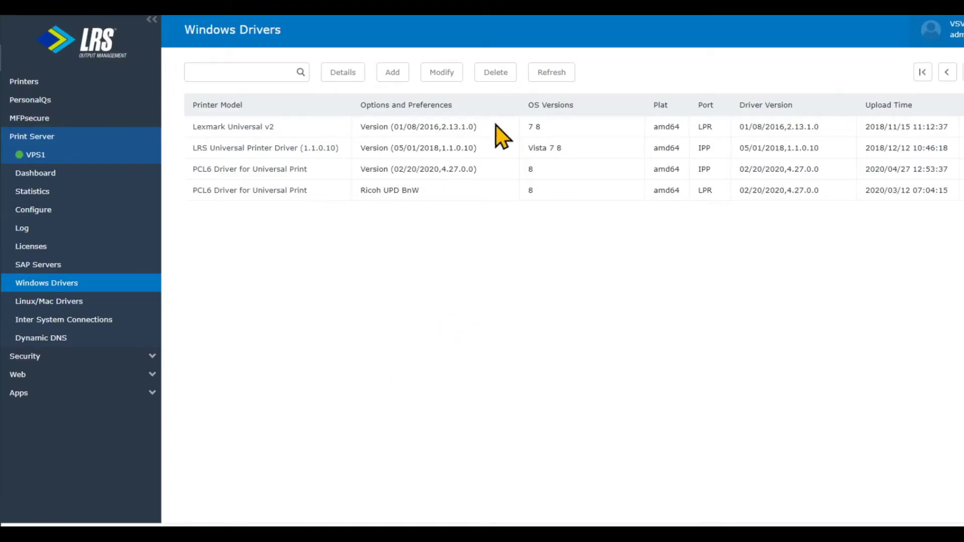
pyautogui.click(547, 74)
# Inspect the details of the Ricoh UPD BnW driver package down to its port type choices, leaving without updating.
pyautogui.click(273, 212)
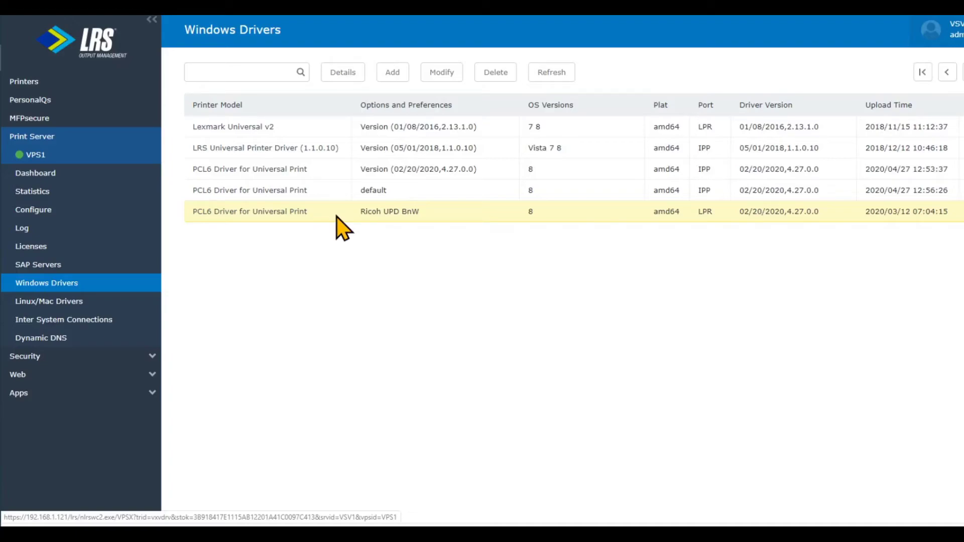
pyautogui.rightClick(727, 215)
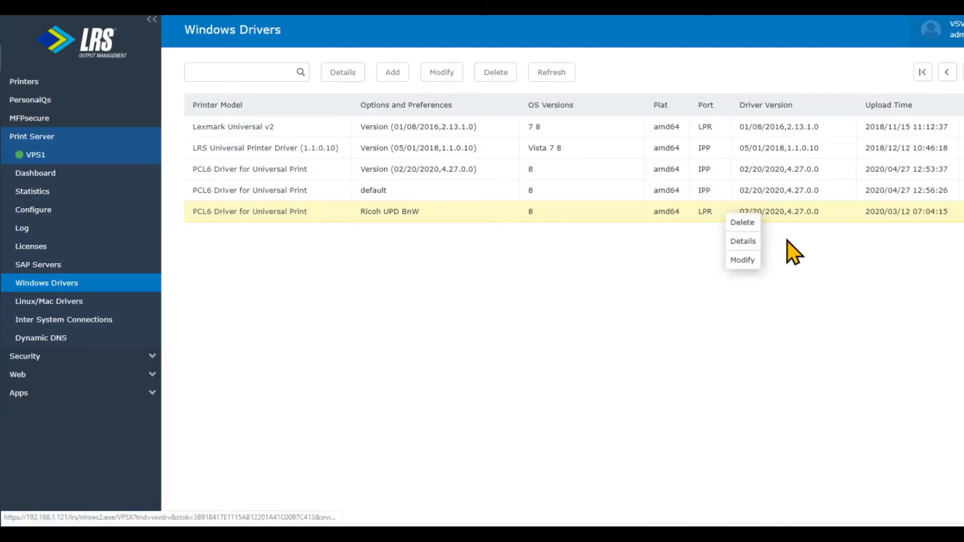
pyautogui.click(753, 244)
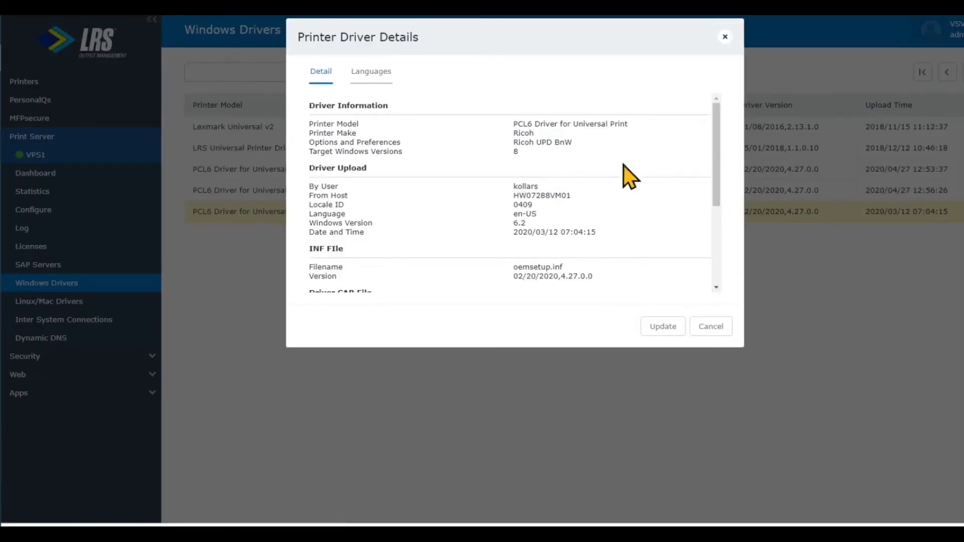
pyautogui.moveTo(716, 132); pyautogui.dragTo(573, 261)
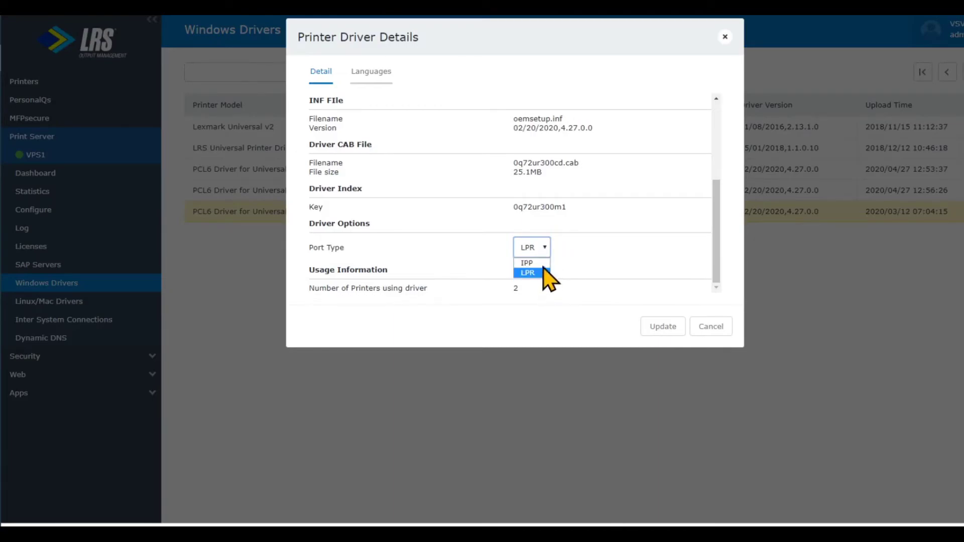
pyautogui.click(718, 328)
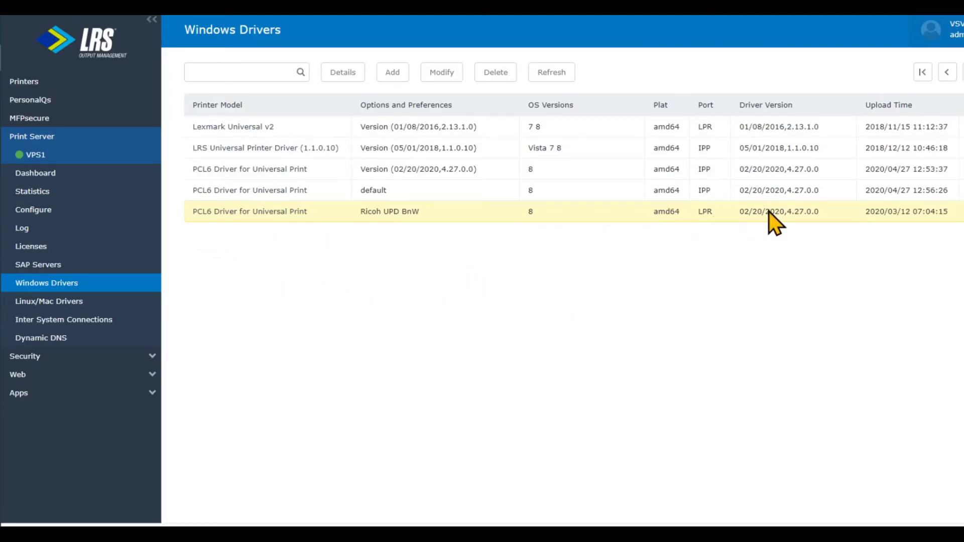
# Assign the PCL6 Driver for Universal Print with the default preferences as the Windows driver of 0-DISCHARGE-PRINTER and update the printer.
pyautogui.click(21, 81)
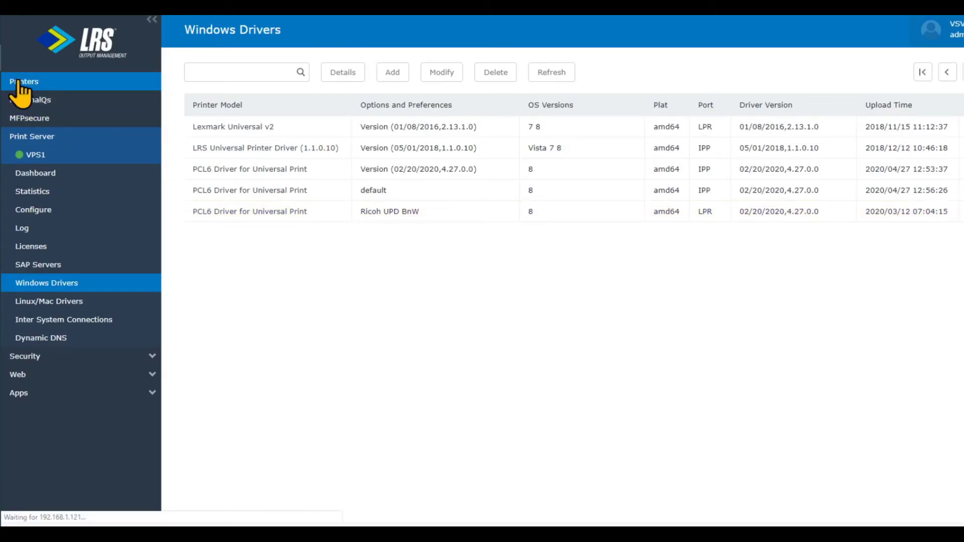
pyautogui.rightClick(251, 149)
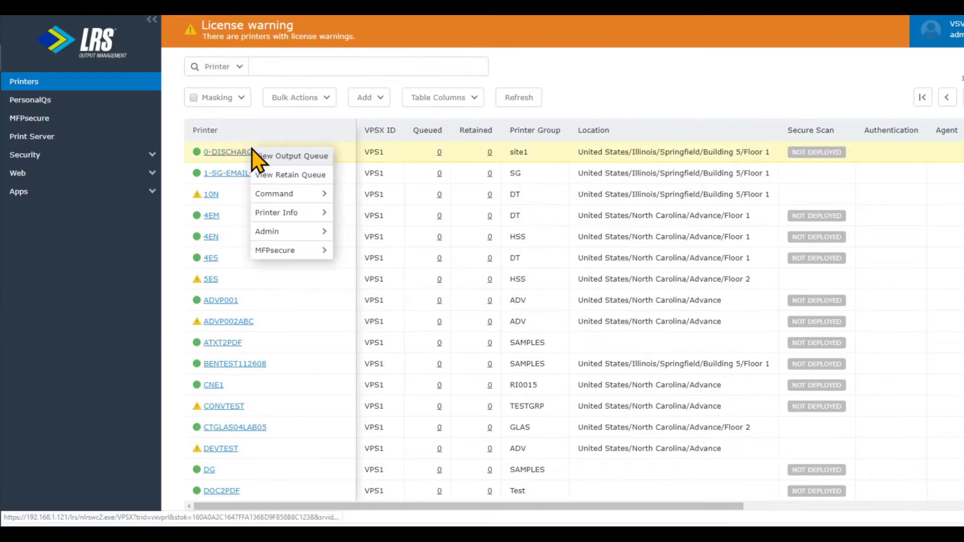
pyautogui.moveTo(293, 232)
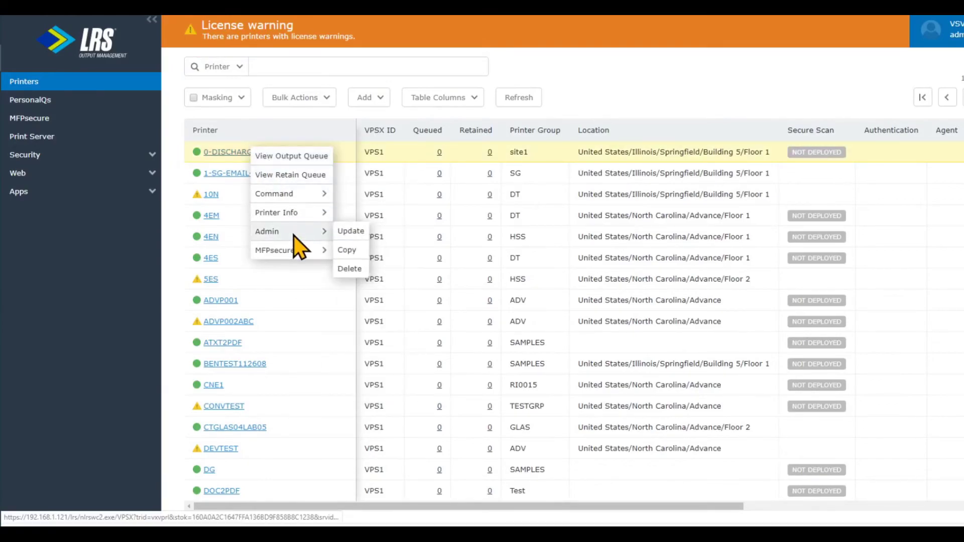
pyautogui.click(364, 232)
pyautogui.click(544, 390)
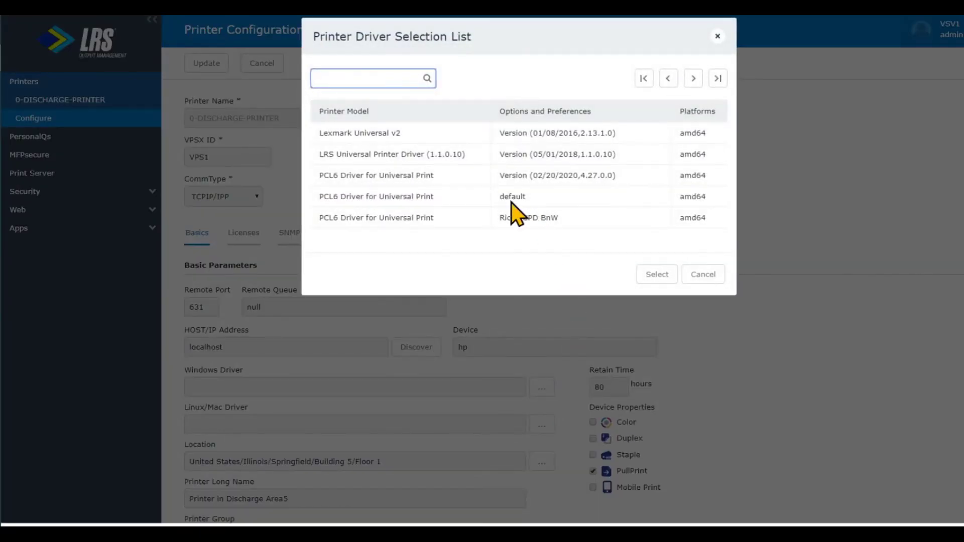
pyautogui.click(556, 222)
pyautogui.click(544, 201)
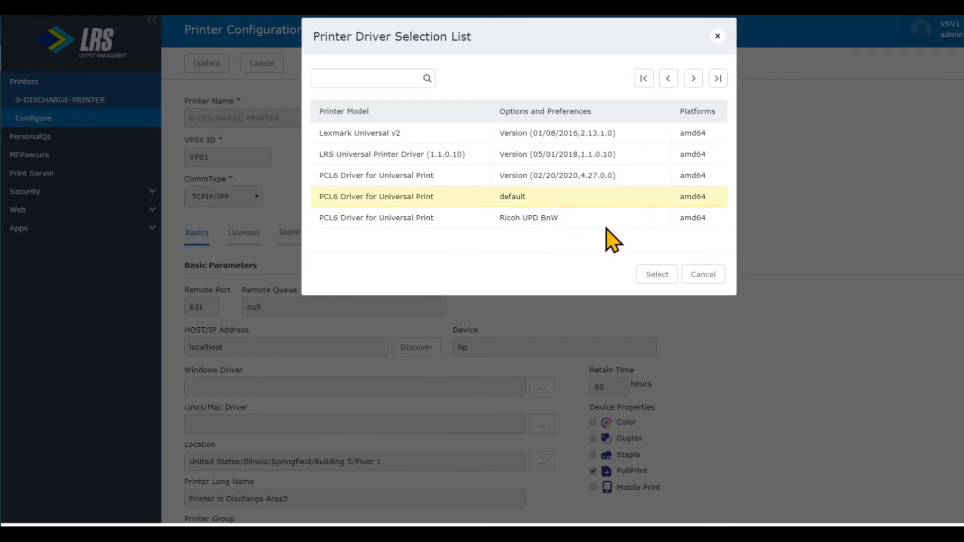
pyautogui.click(643, 275)
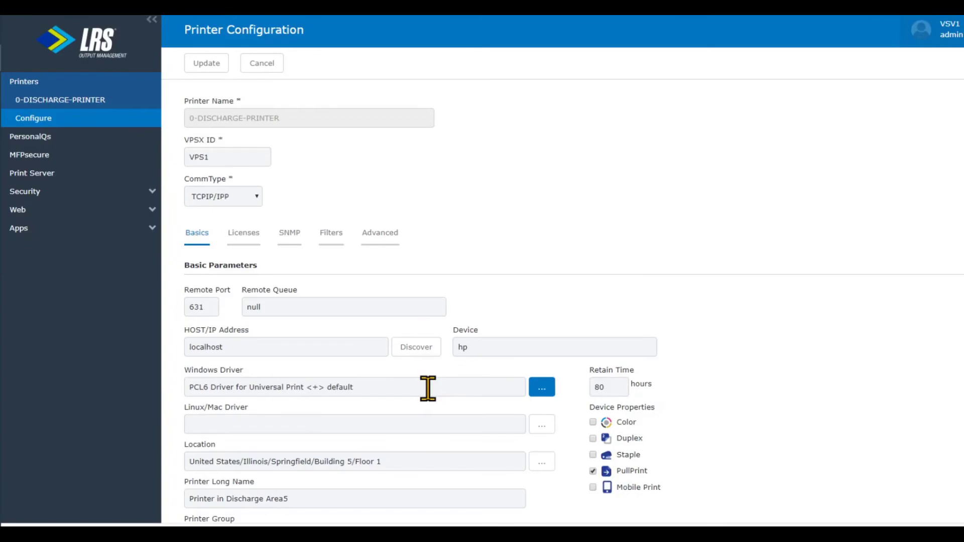
pyautogui.click(210, 71)
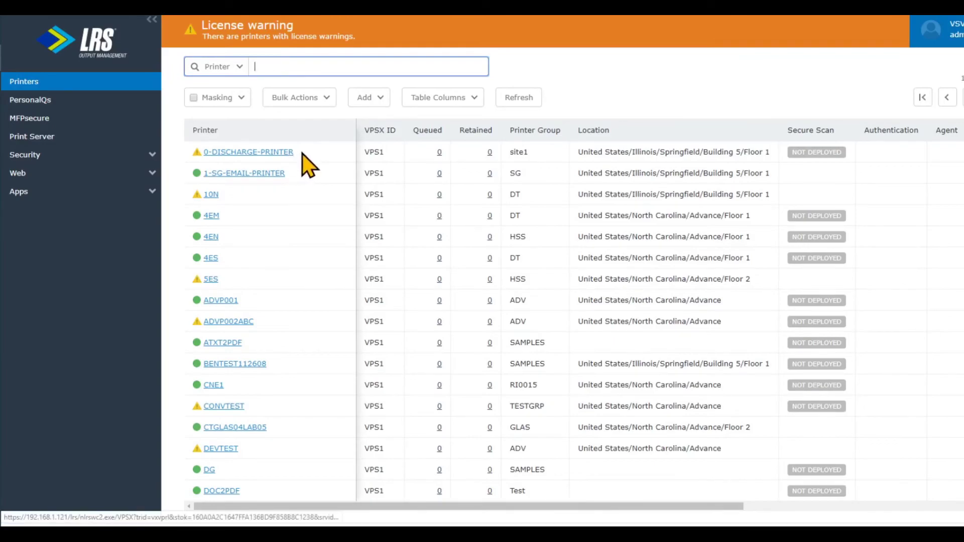
pyautogui.rightClick(302, 154)
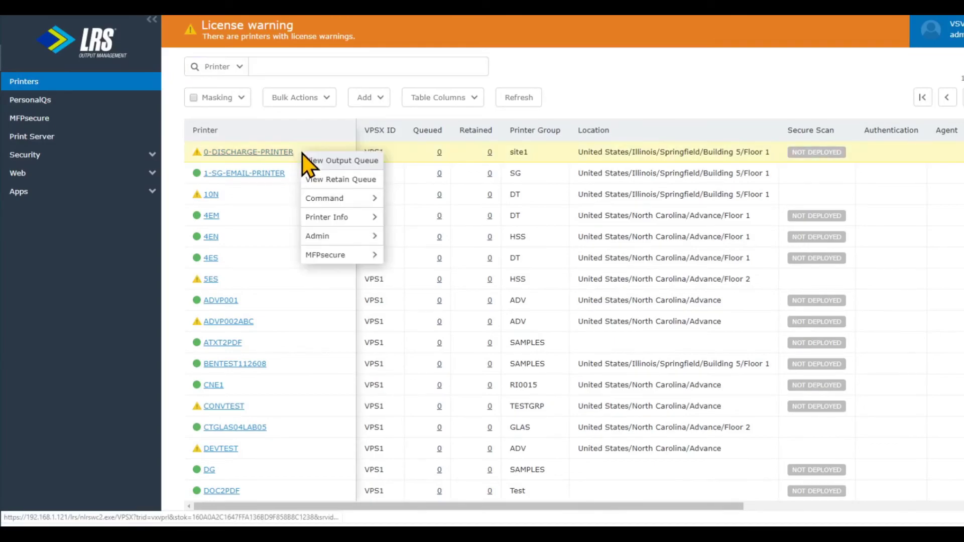
pyautogui.click(305, 148)
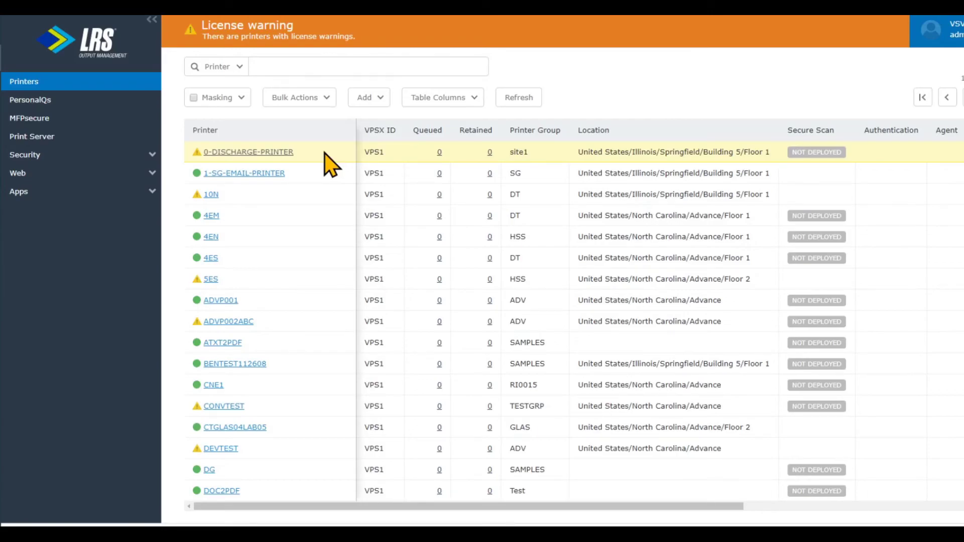
# In the print server's advanced parameters, enter user1 user2 user3 as driver upload users and computer1 computer2 as driver upload hosts.
pyautogui.click(34, 138)
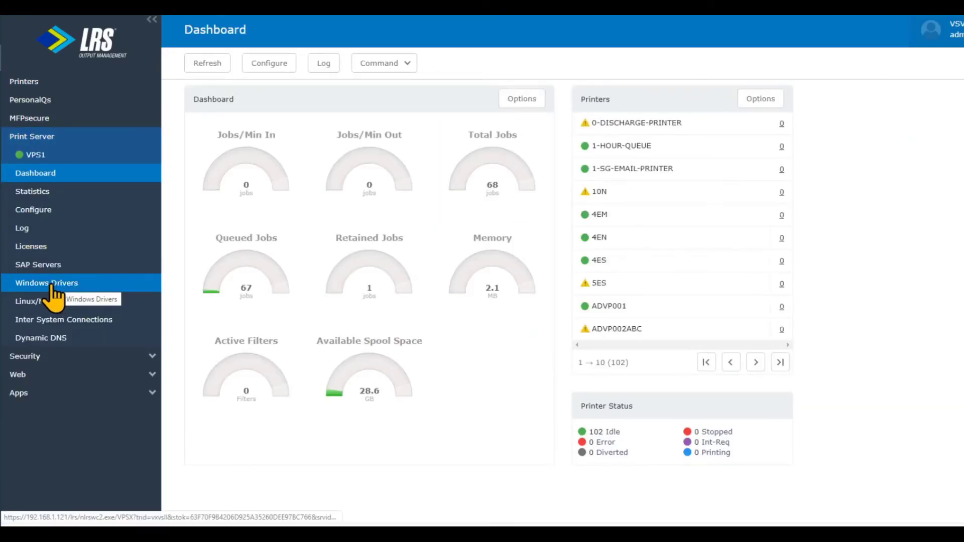
pyautogui.click(37, 212)
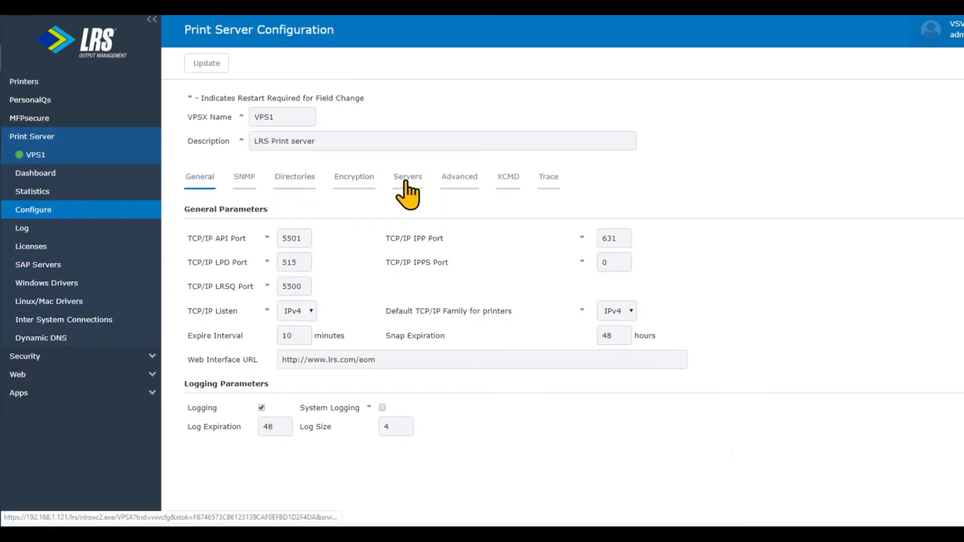
pyautogui.click(467, 179)
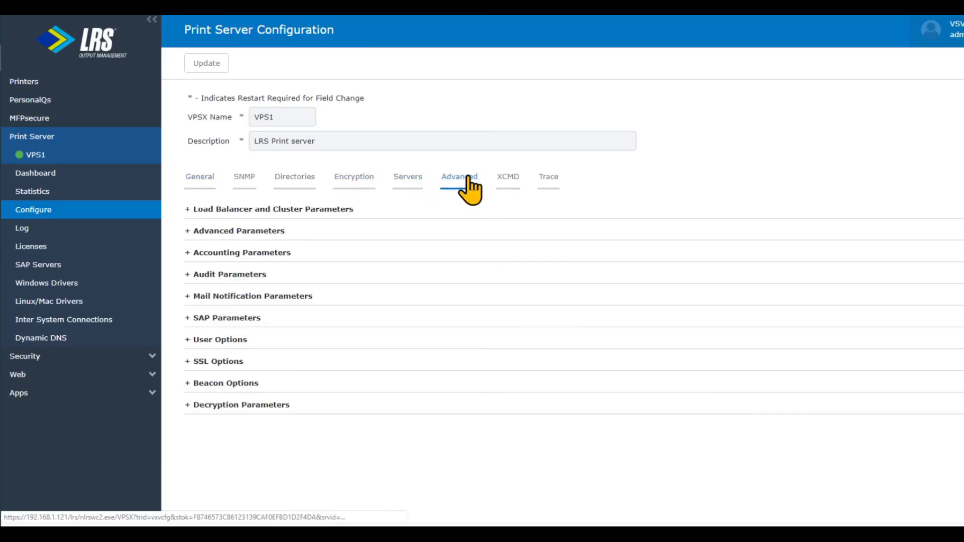
pyautogui.click(262, 232)
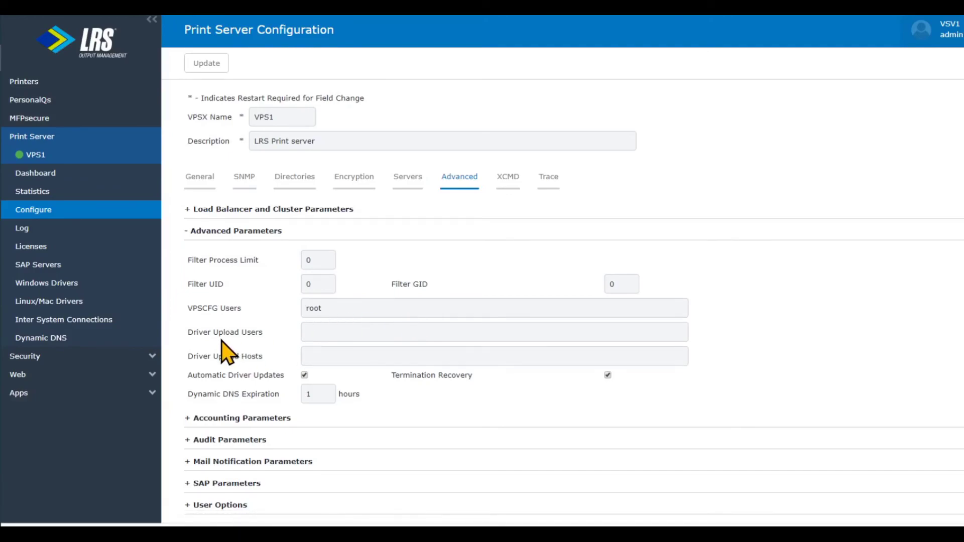
pyautogui.click(328, 333)
pyautogui.click(327, 358)
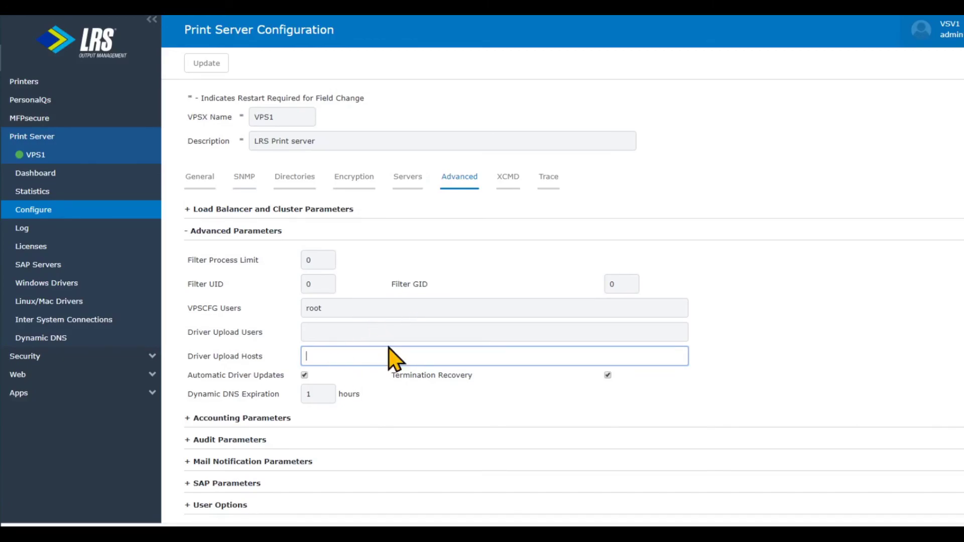
pyautogui.click(396, 333)
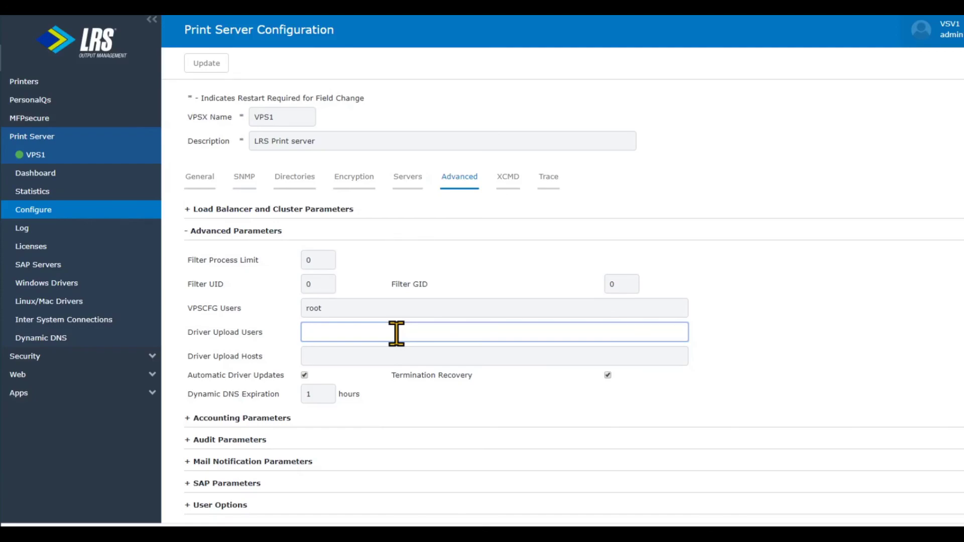
pyautogui.write('user1 user2 user3')
pyautogui.click(468, 357)
pyautogui.write('computer1 computer2')
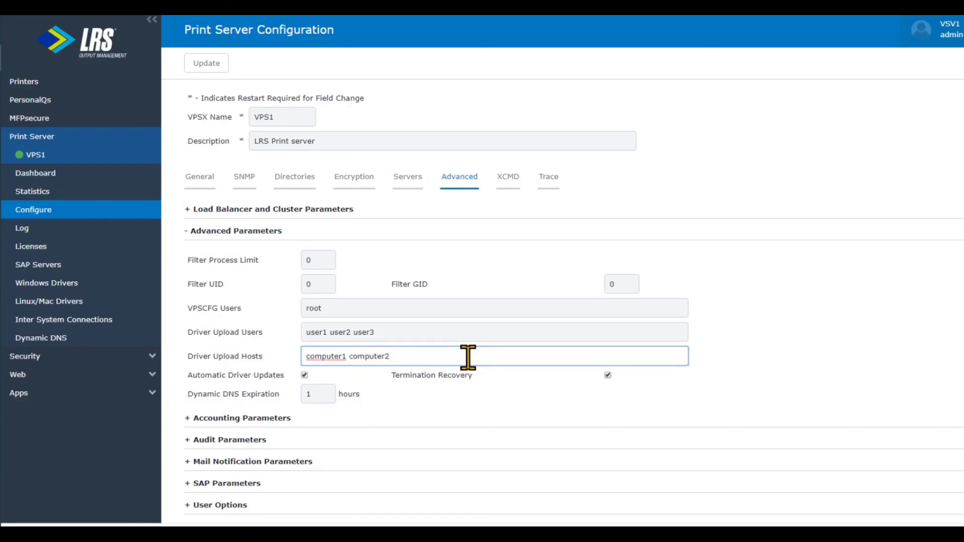